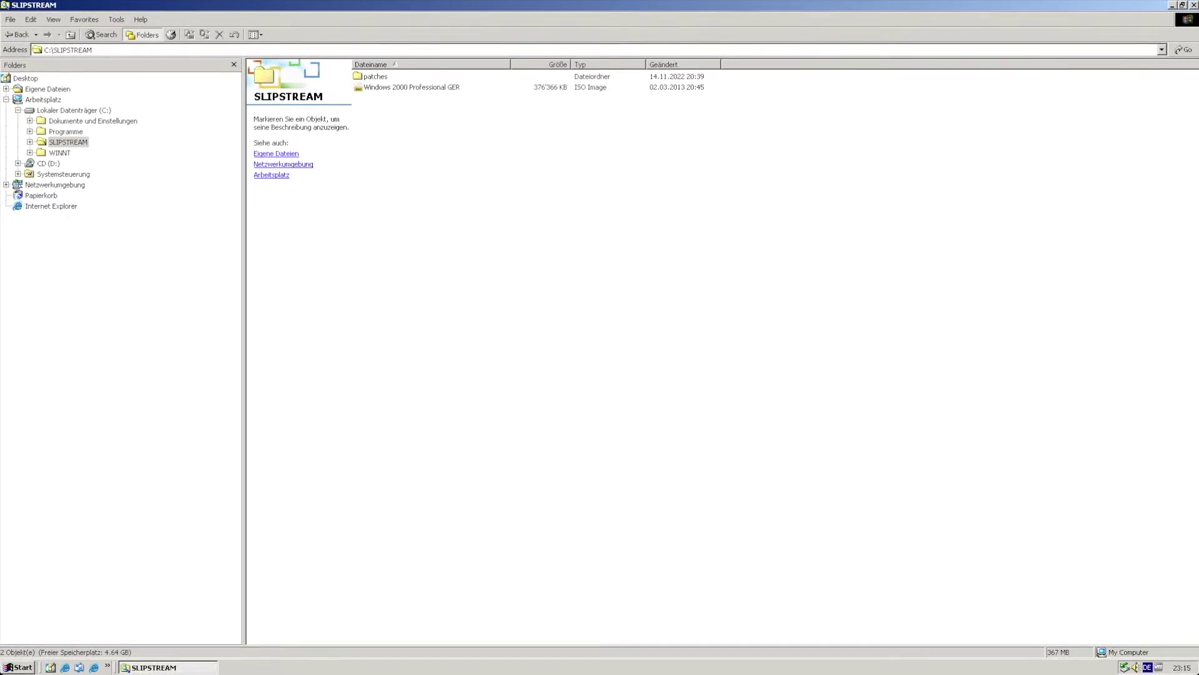
Extract the ISO with 7-Zip into a 'Windows 2000 Professional GER' folder and open it
right_click(398, 87)
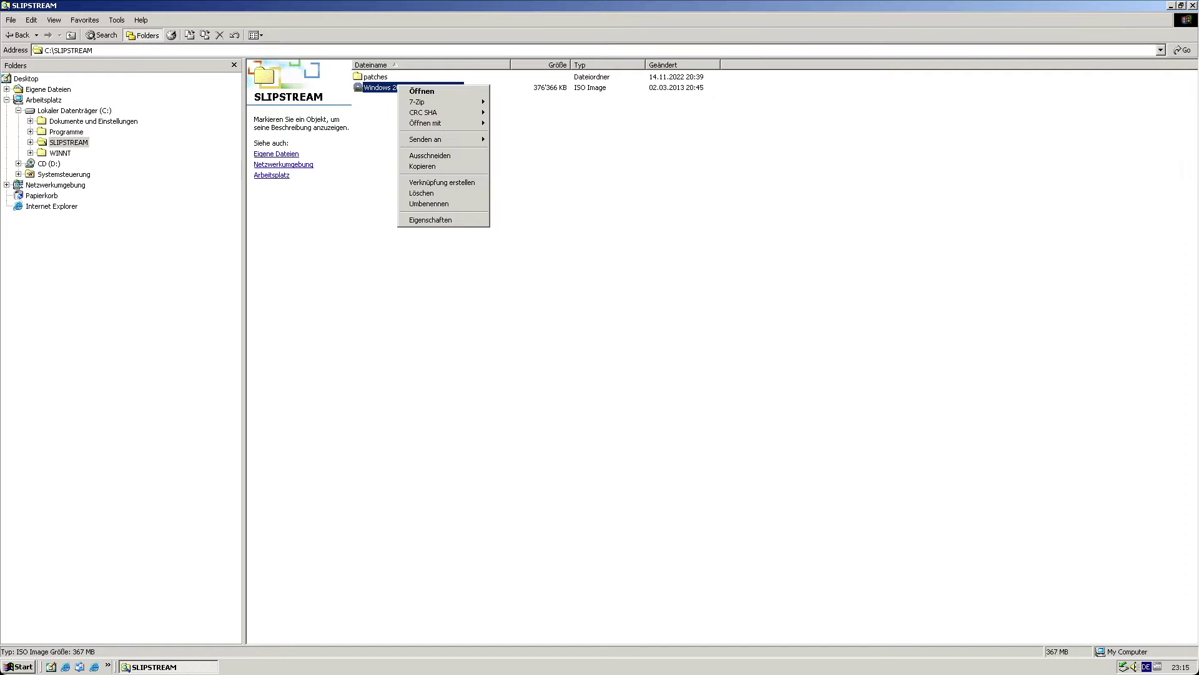
mouse_move(437, 101)
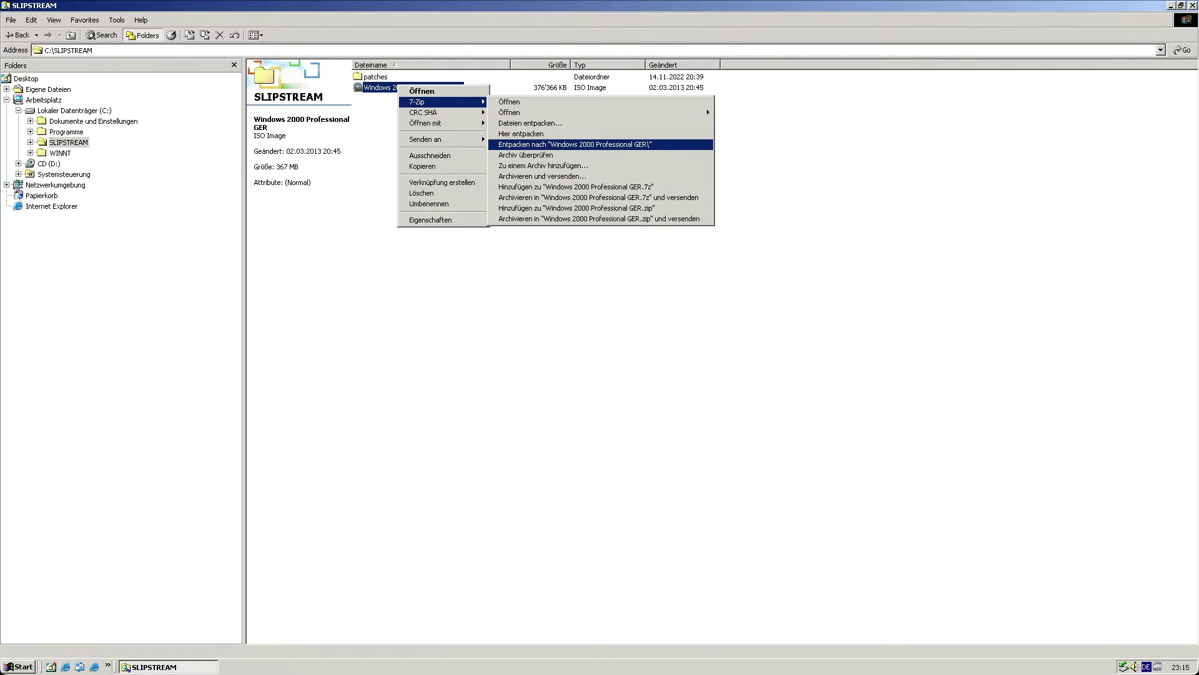
left_click(562, 144)
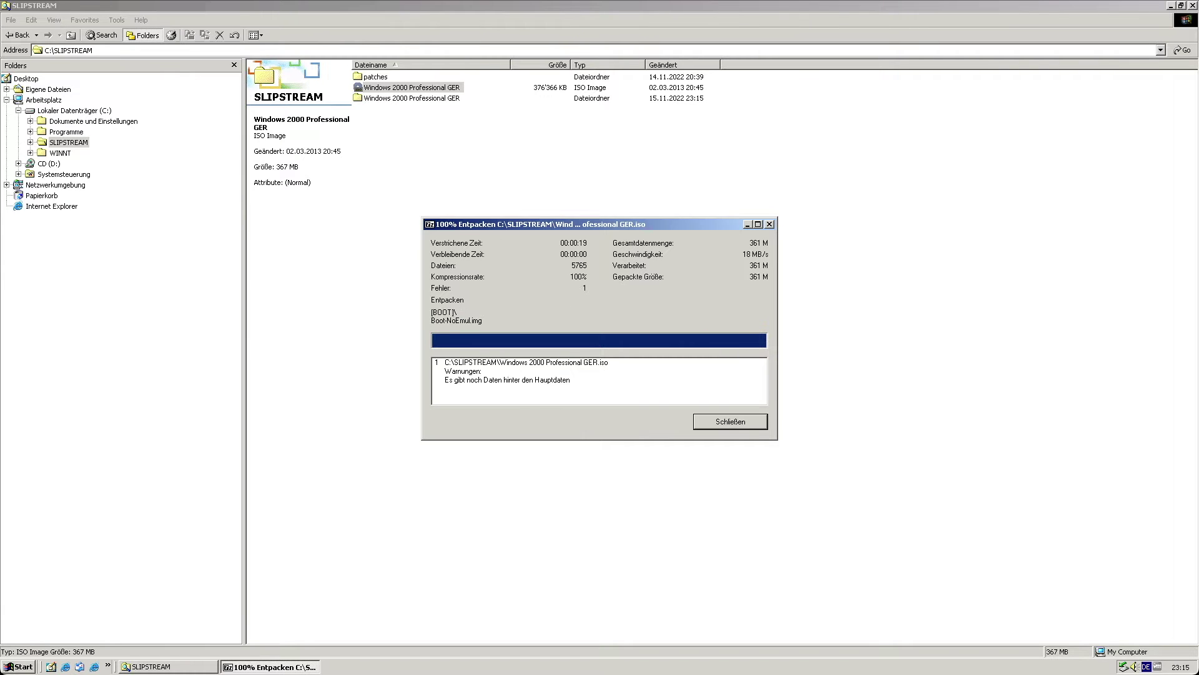
key("Down")
key("Return")
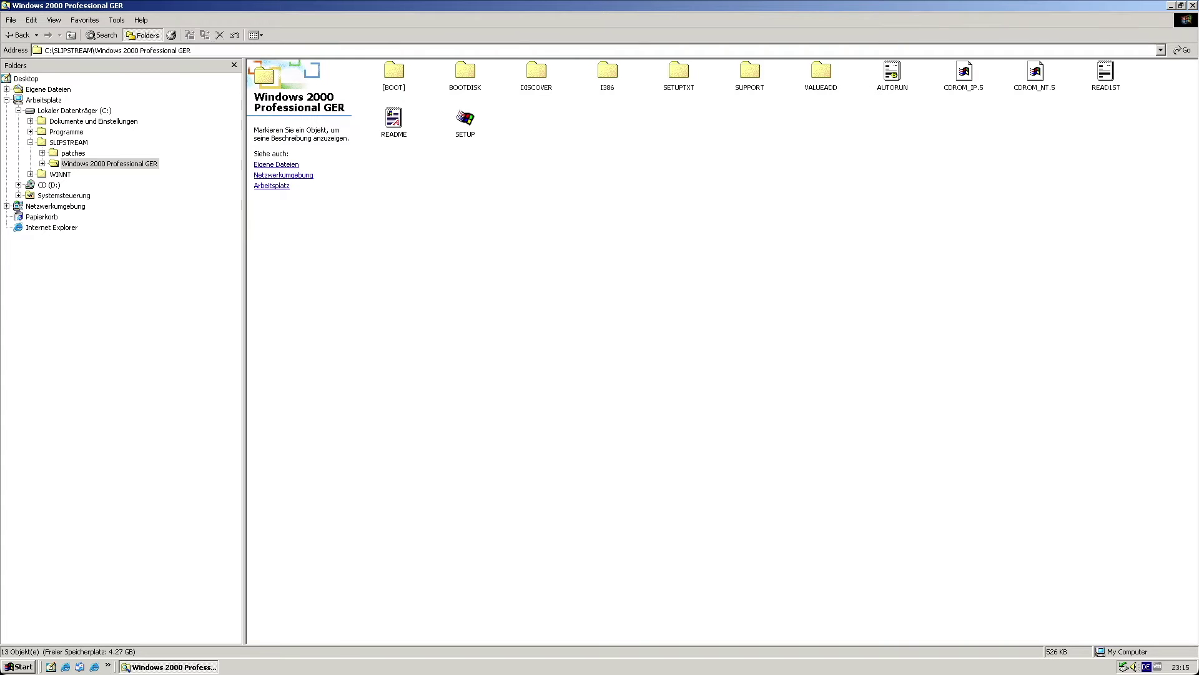
Create a $OEM$ folder in the Windows 2000 Professional GER folder and open it
key("Return")
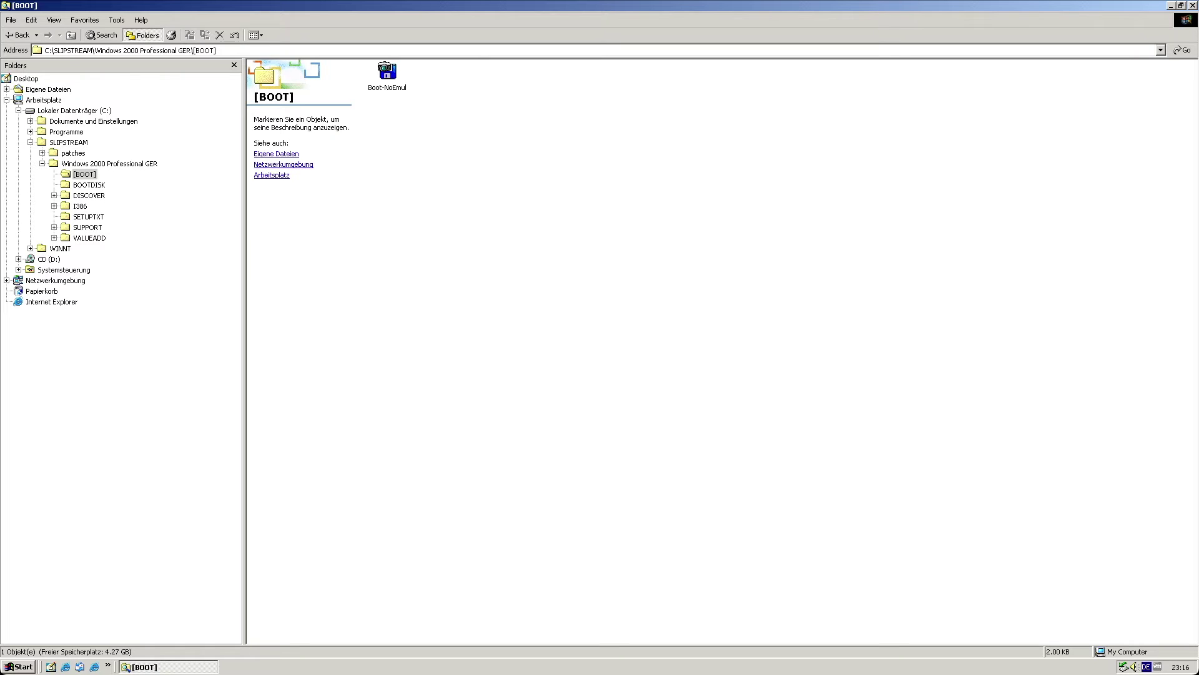
left_click(109, 164)
right_click(528, 221)
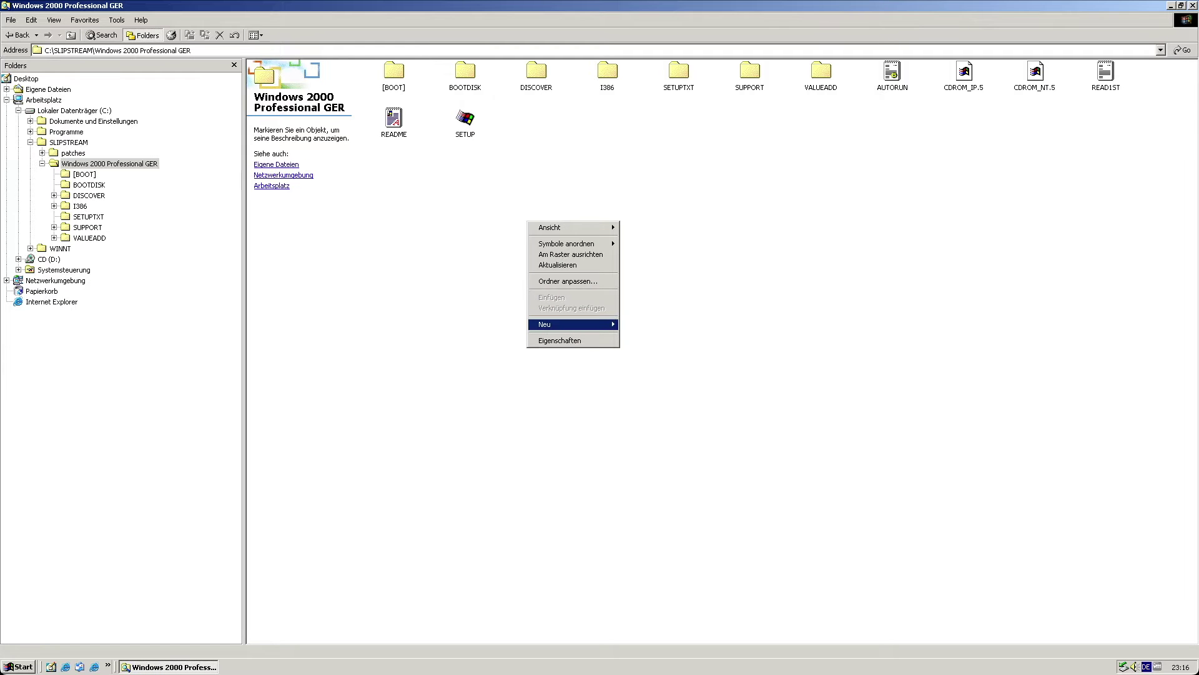
key("Right")
key("Return")
type("$O")
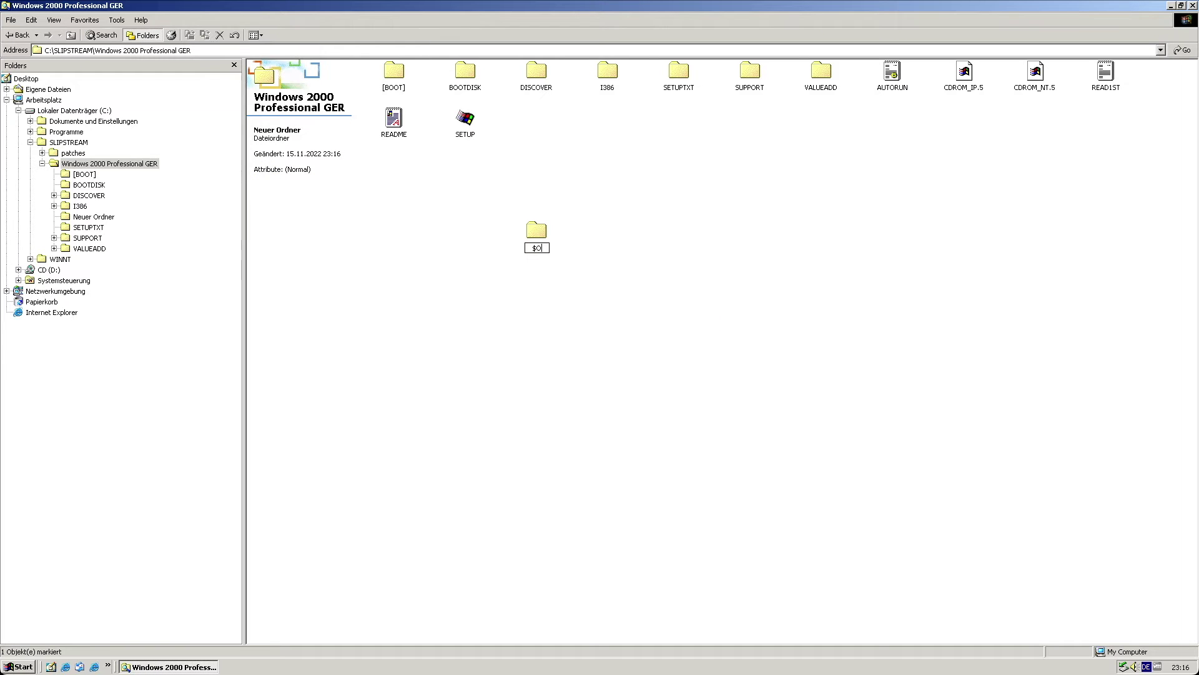
type("EM$")
key("Return")
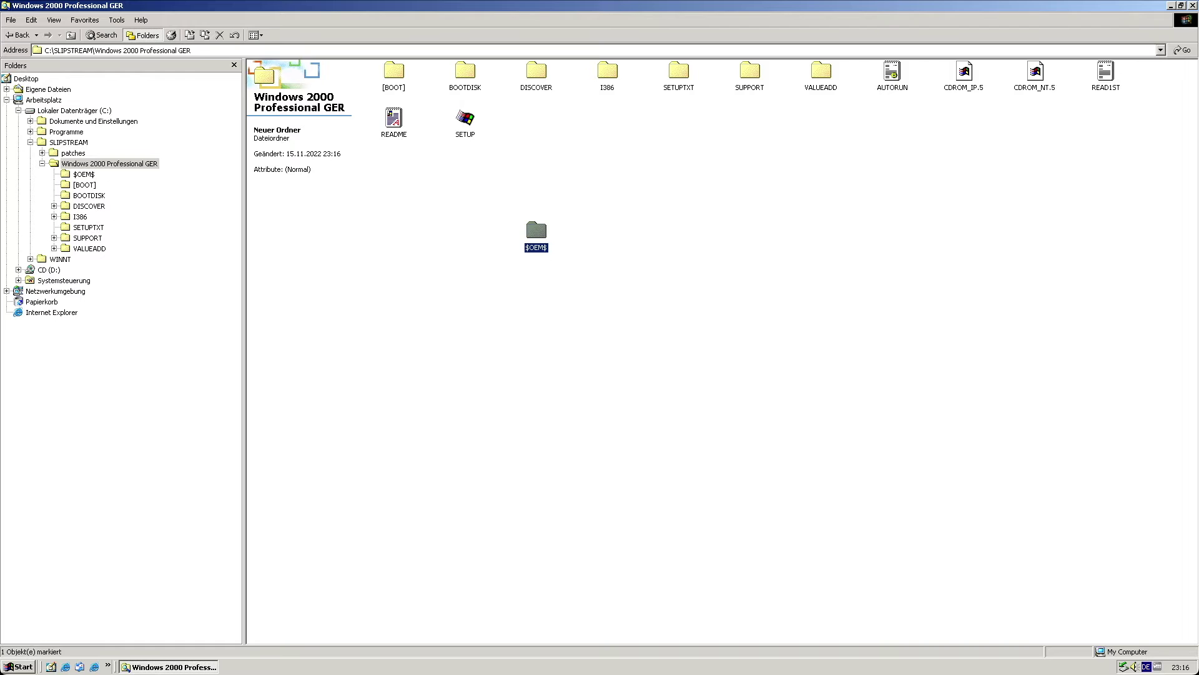
key("Return")
Create a folder named C inside $OEM$ and open it
right_click(624, 328)
mouse_move(687, 441)
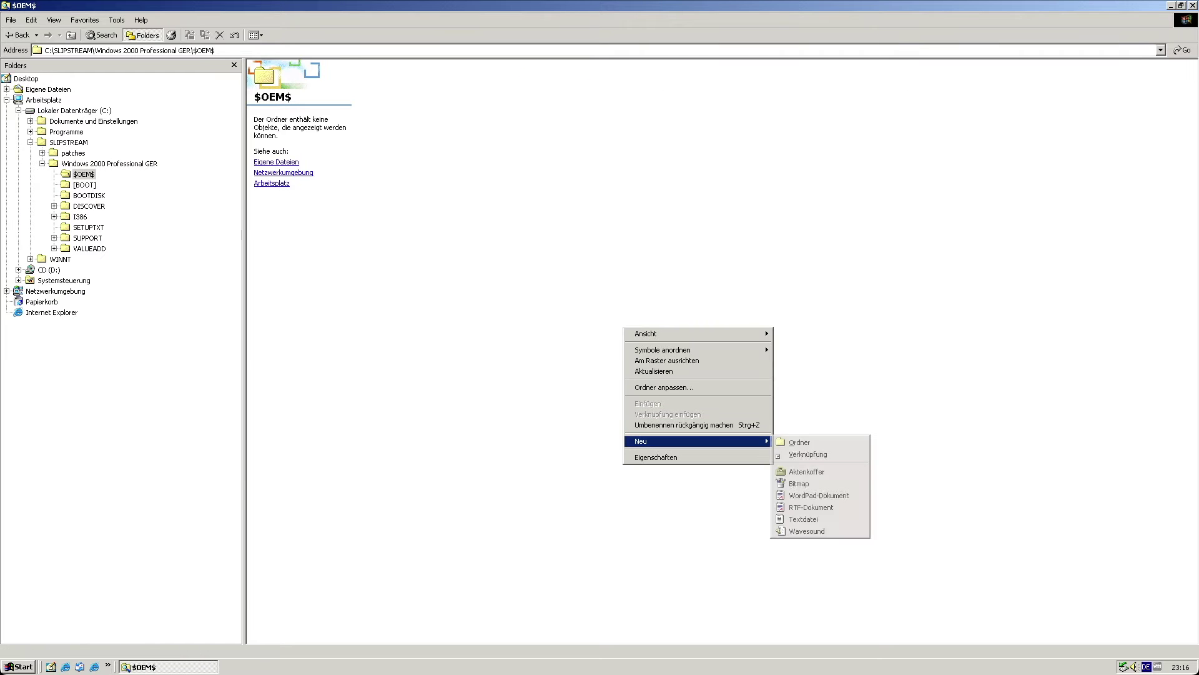
key("Right")
key("Return")
type("c")
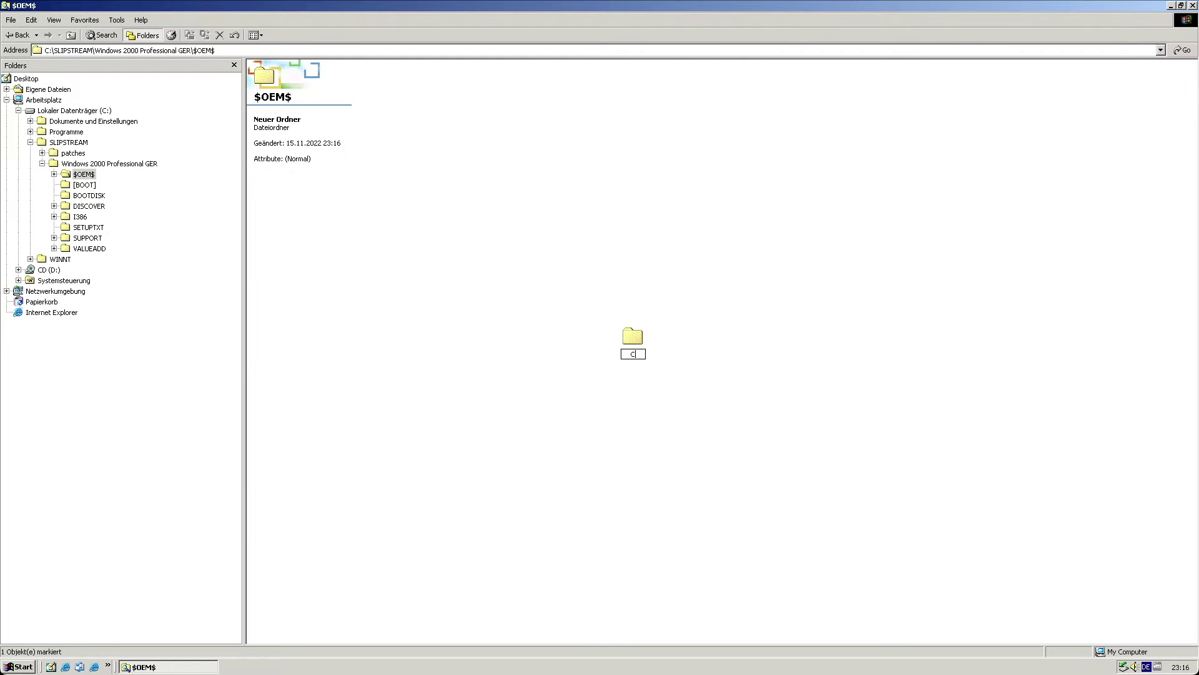
key("Return")
key("Return")
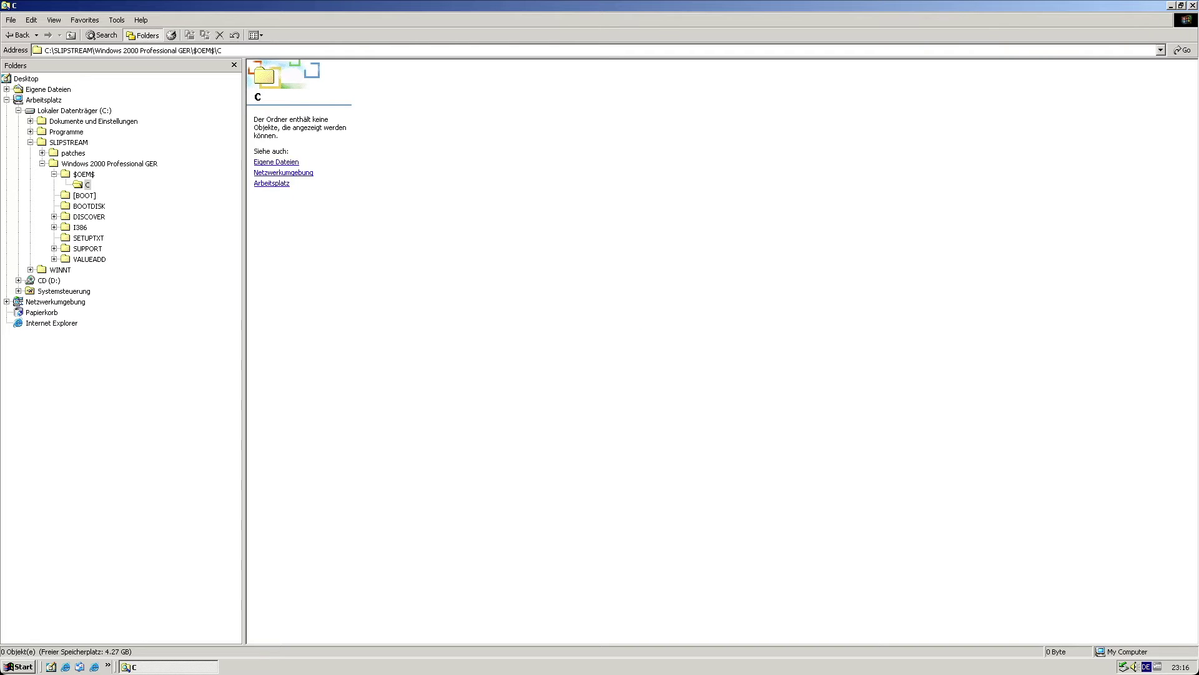
Create a LGCYUPDT folder inside C
right_click(559, 201)
mouse_move(656, 315)
left_click(737, 315)
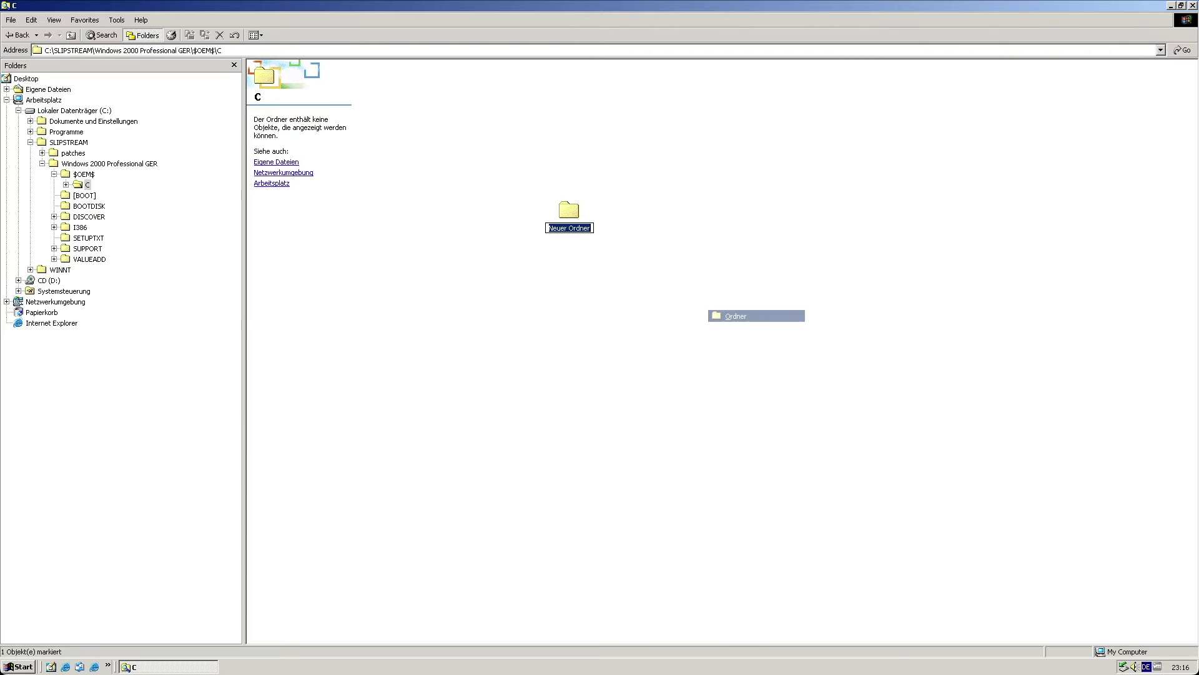
type("LGCYUPD")
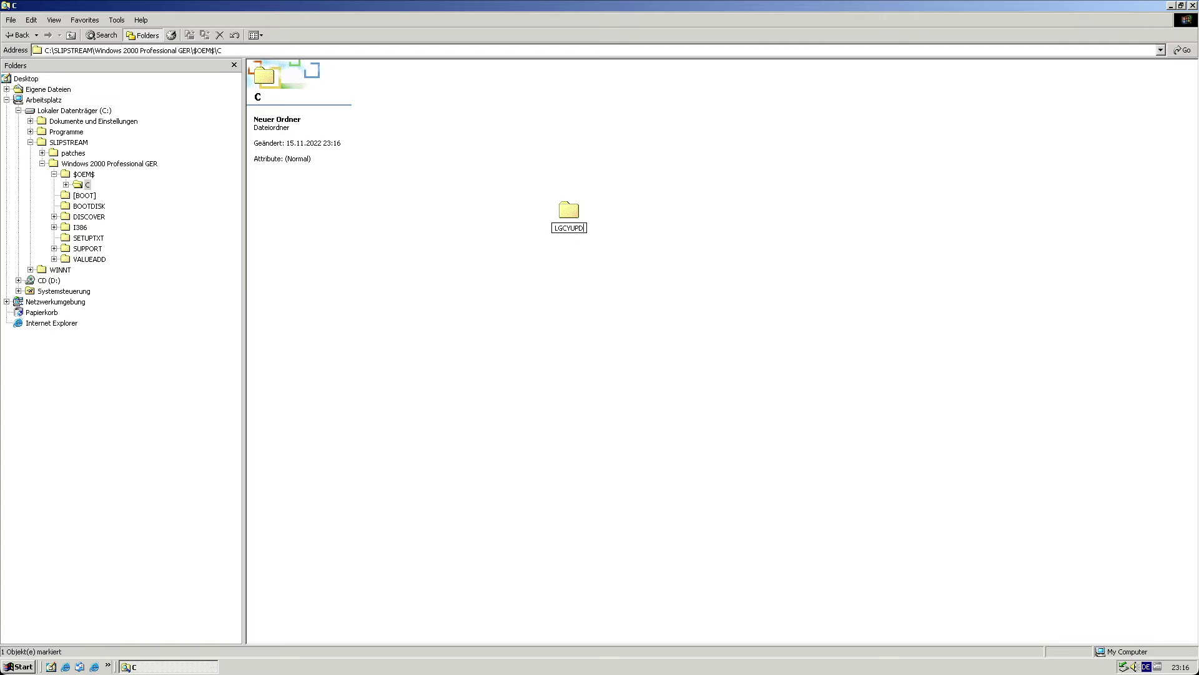
type("T")
key("Return")
Move the LegacyUpdate-1.2.1 installer into LGCYUPDT and confirm it arrived
key("alt+Left")
key("alt+Left")
left_click_drag(743, 72, 133, 226)
left_click(113, 217)
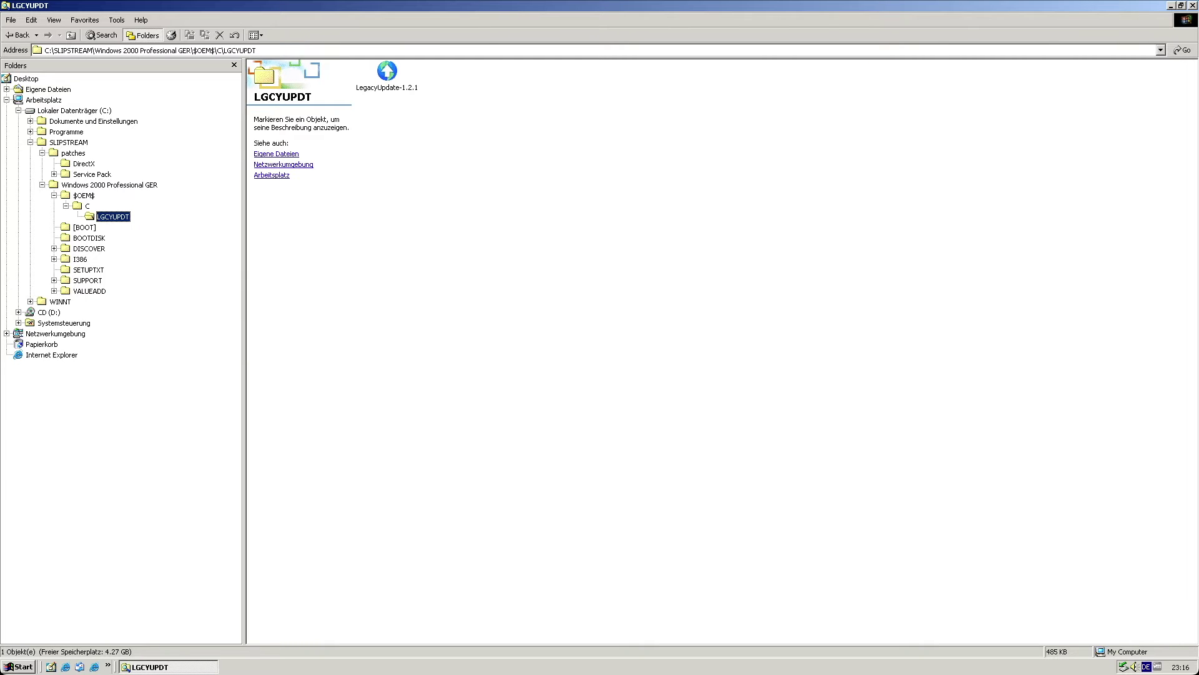
left_click(68, 142)
left_click(19, 666)
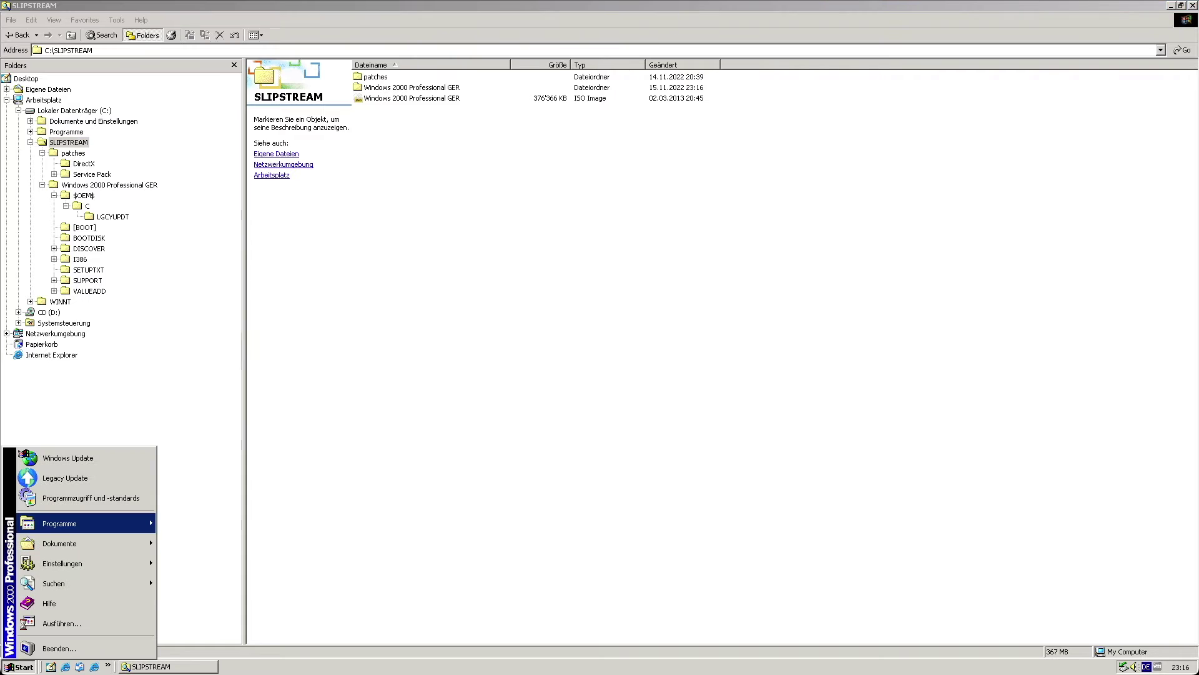
Launch nLite and accept the Windows 2000 Professional GER source, skipping presets
mouse_move(87, 523)
mouse_move(188, 557)
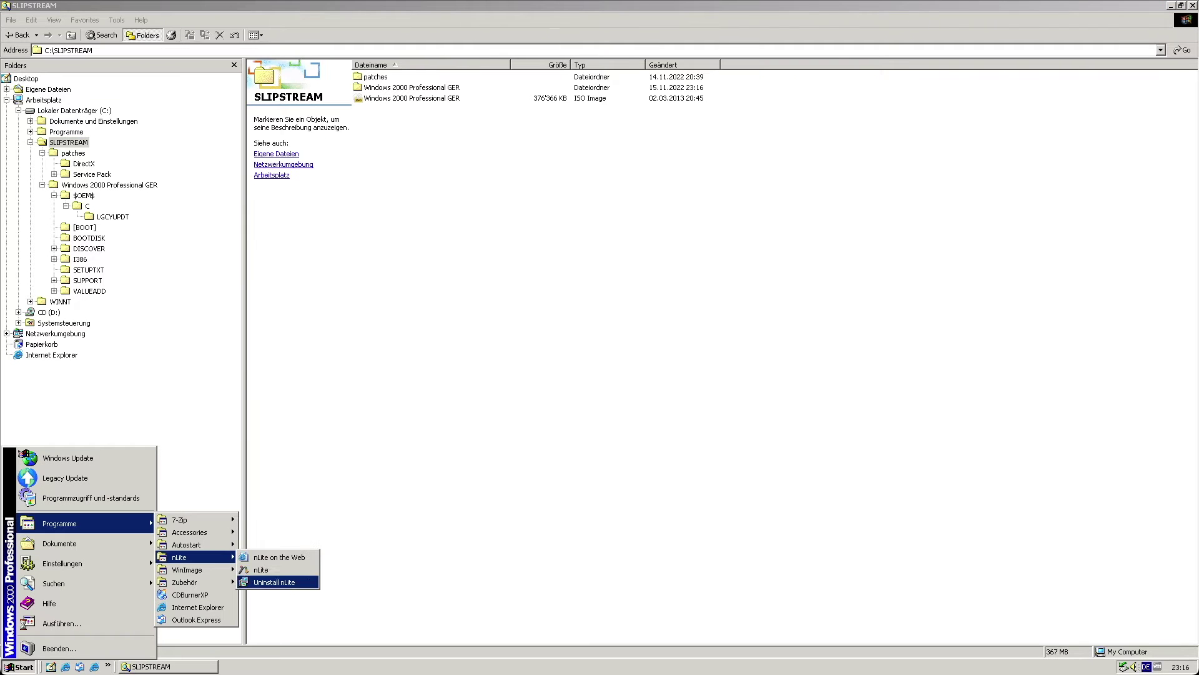
left_click(268, 570)
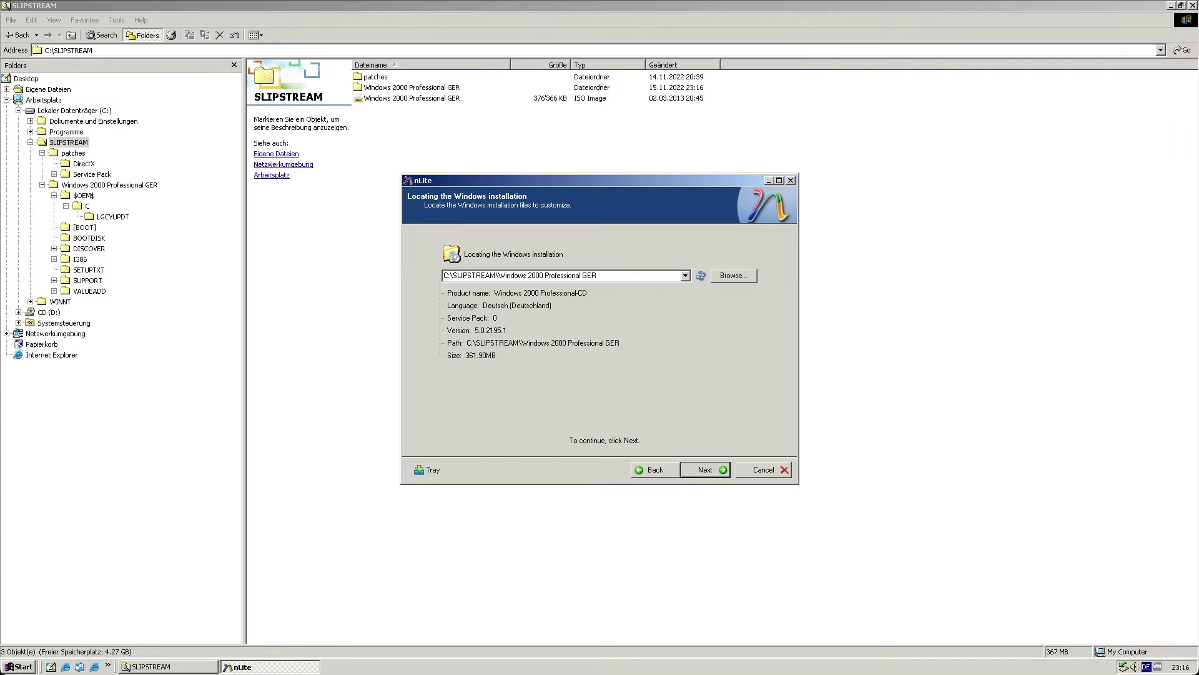
key("Return")
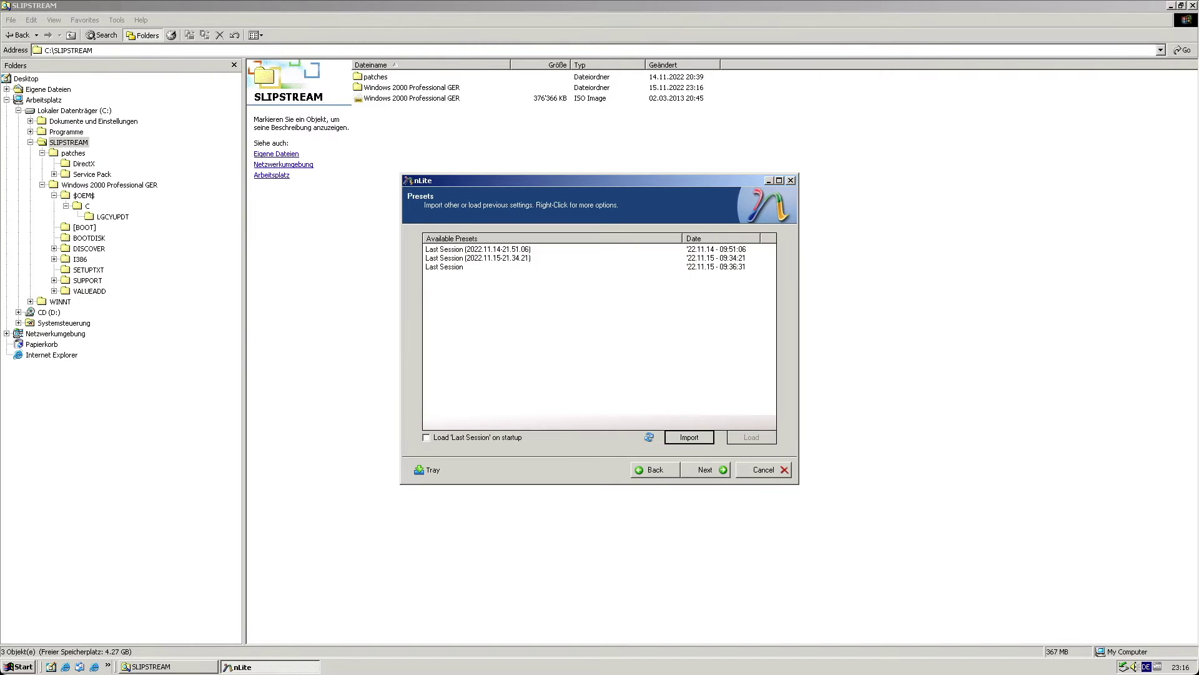
key("Return")
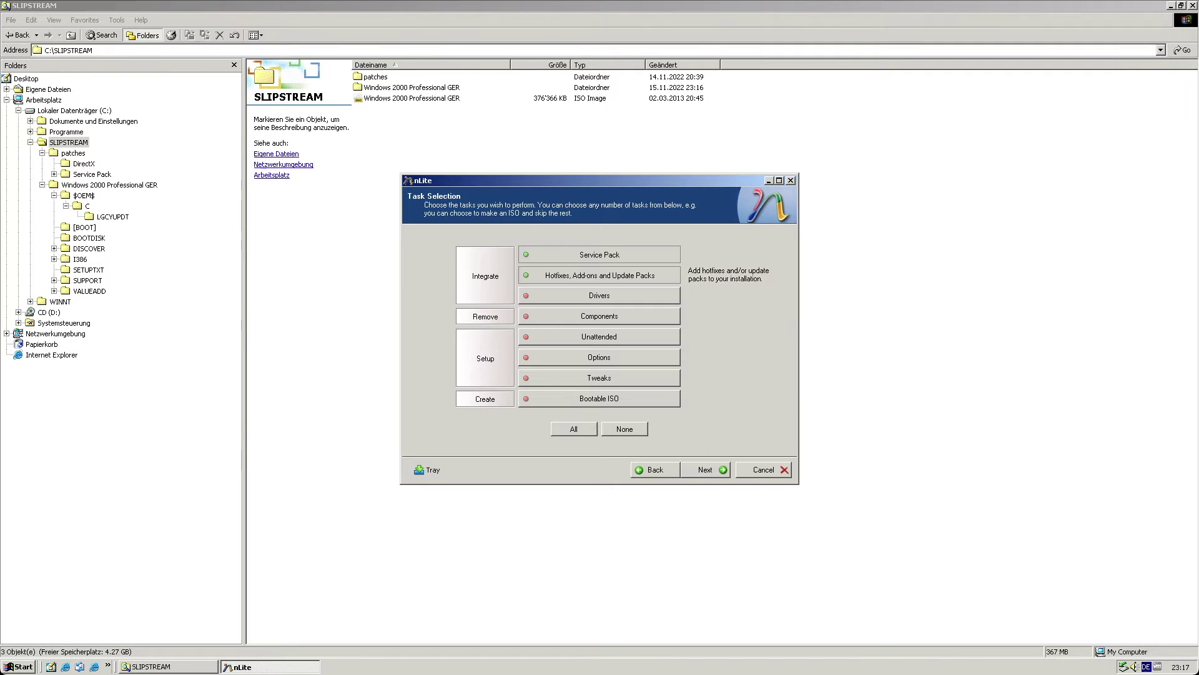
Enable the Unattended and Bootable ISO tasks
key("space")
key("Down")
key("Down")
key("Down")
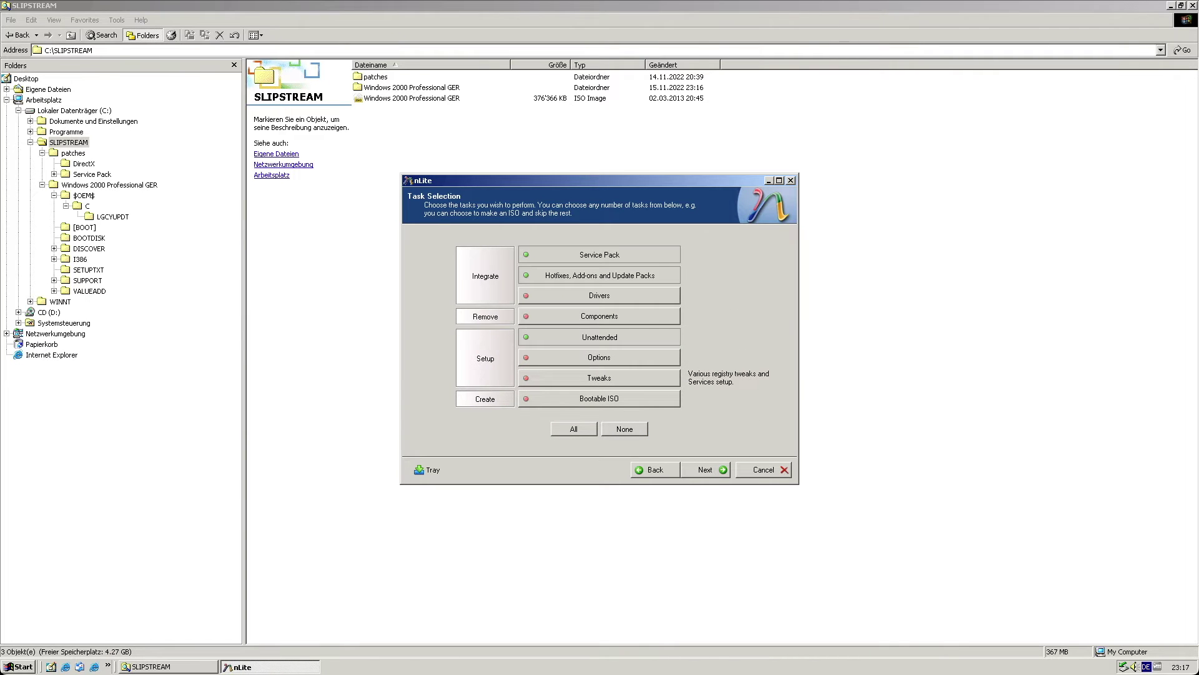
key("space")
key("Tab")
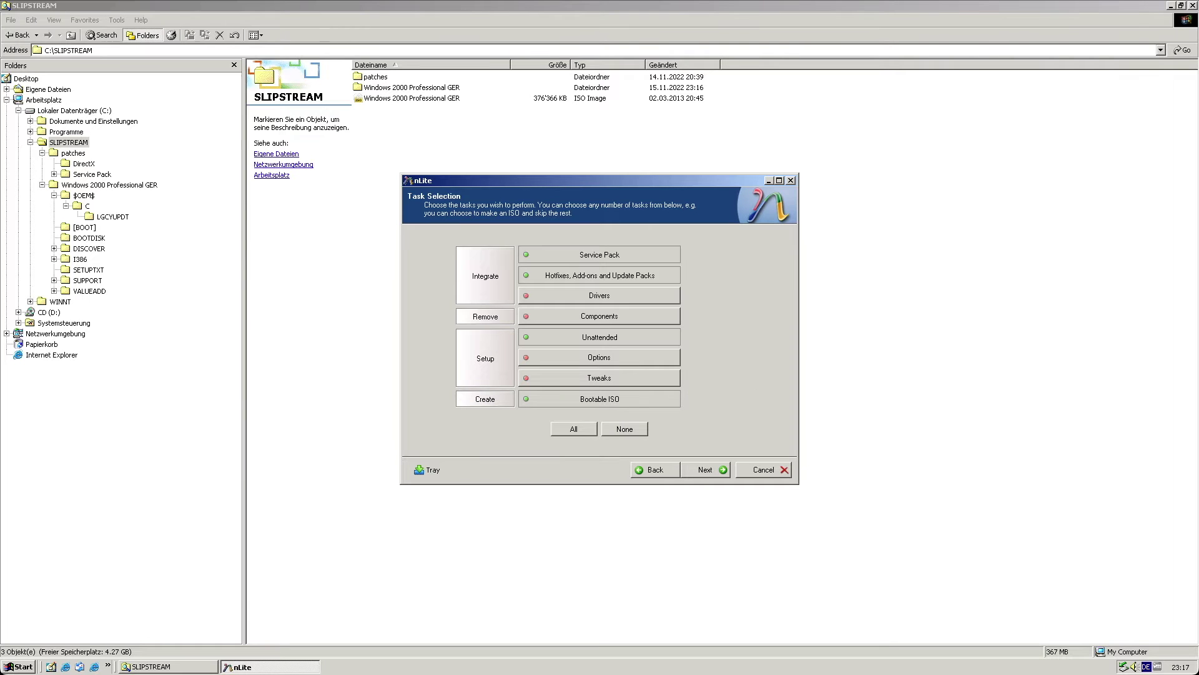
Integrate the W2KSP4_DE service pack from the patches folder
key("Return")
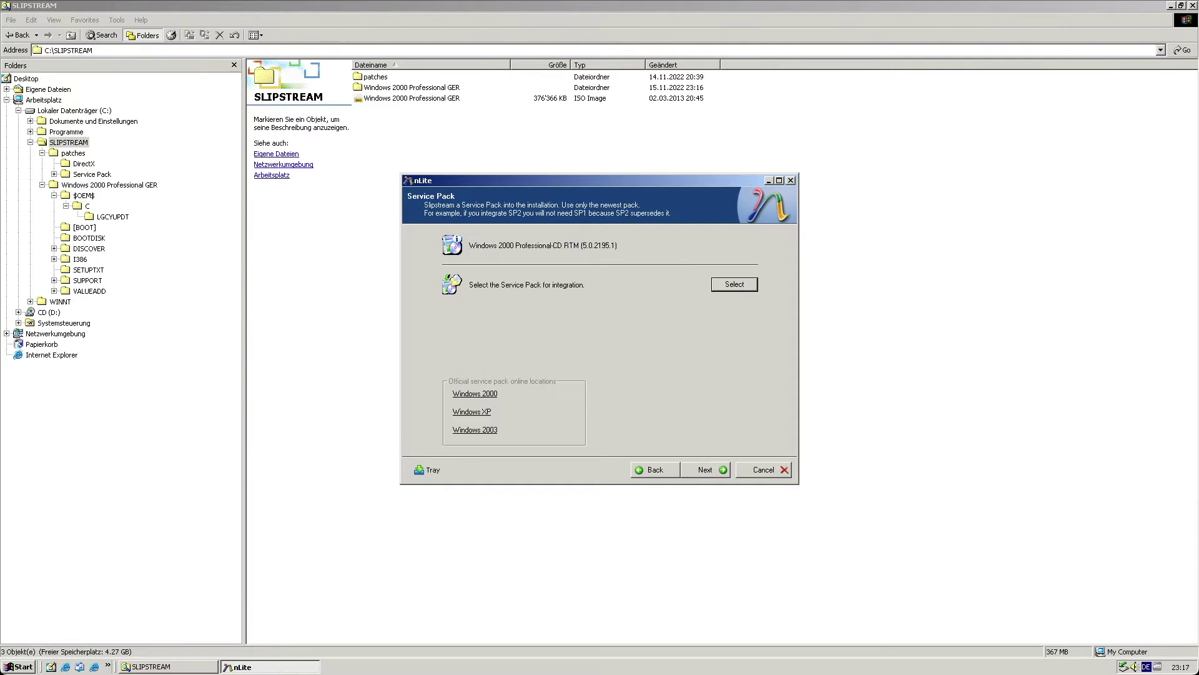
key("Return")
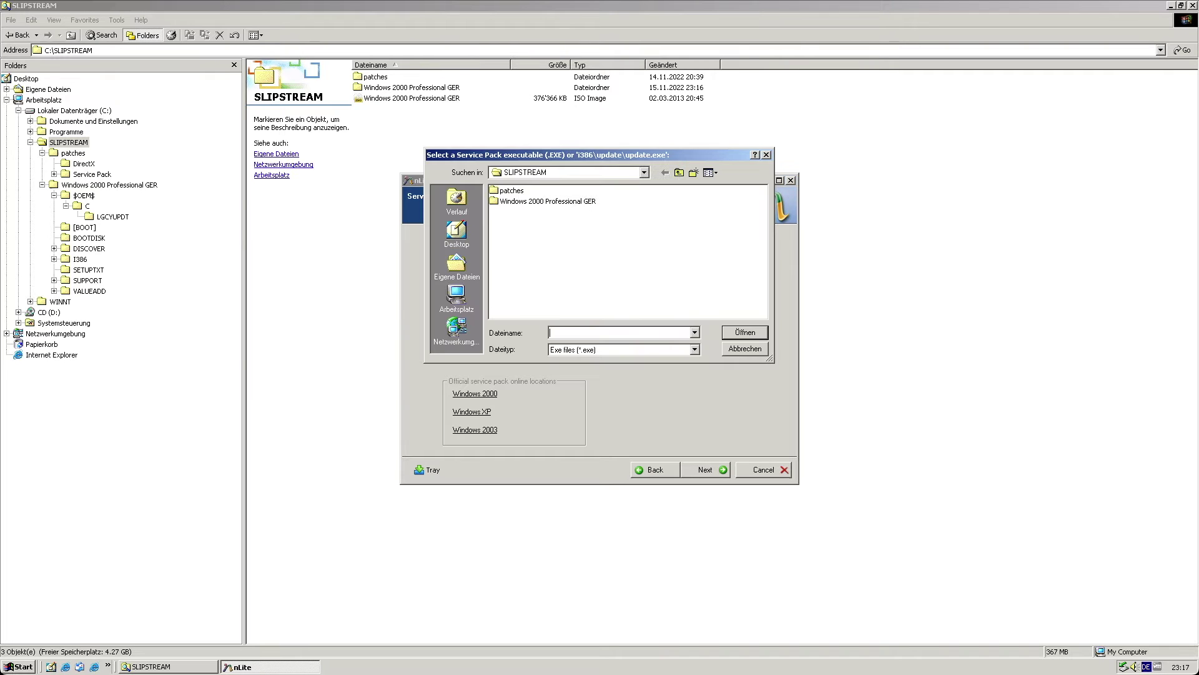
key("shift+Tab")
key("Return")
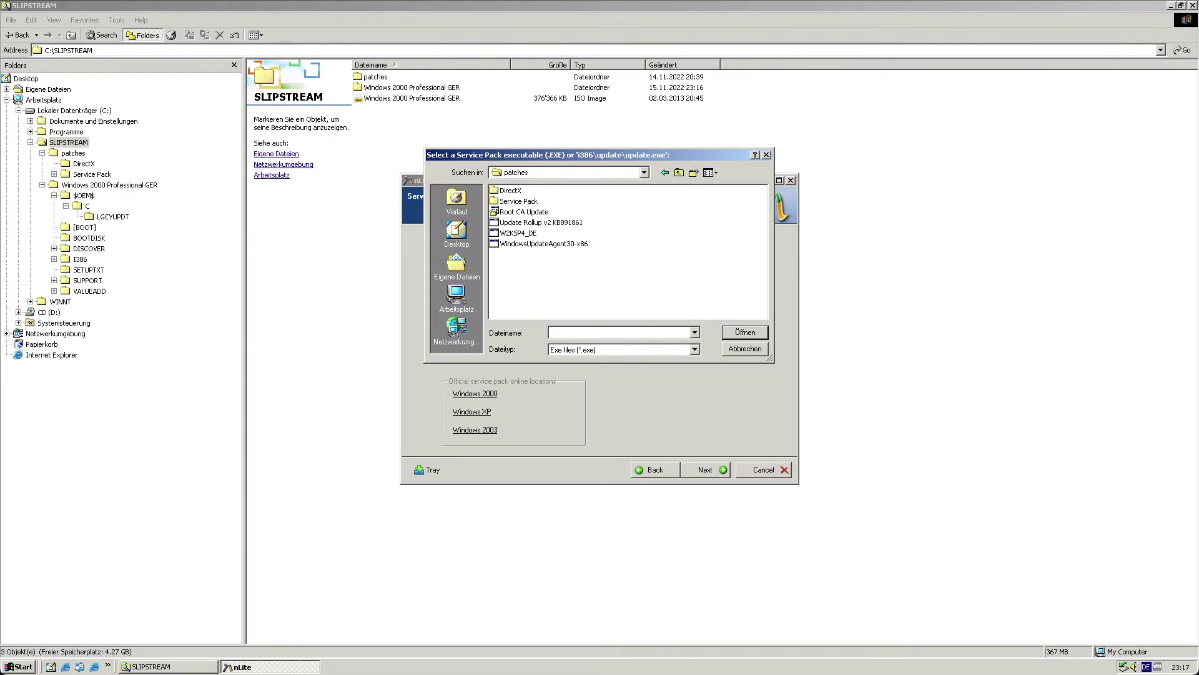
key("w")
key("Return")
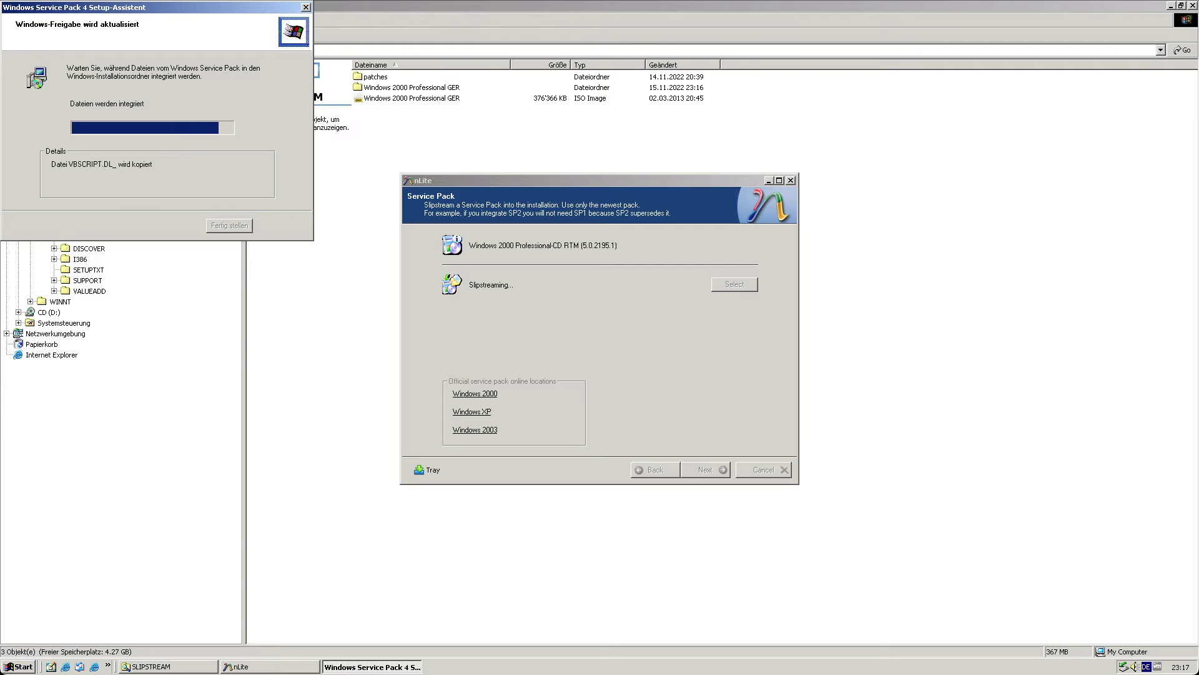
Add the W2KUPPACK-1.6.7z update pack from the Service Pack folder
key("Return")
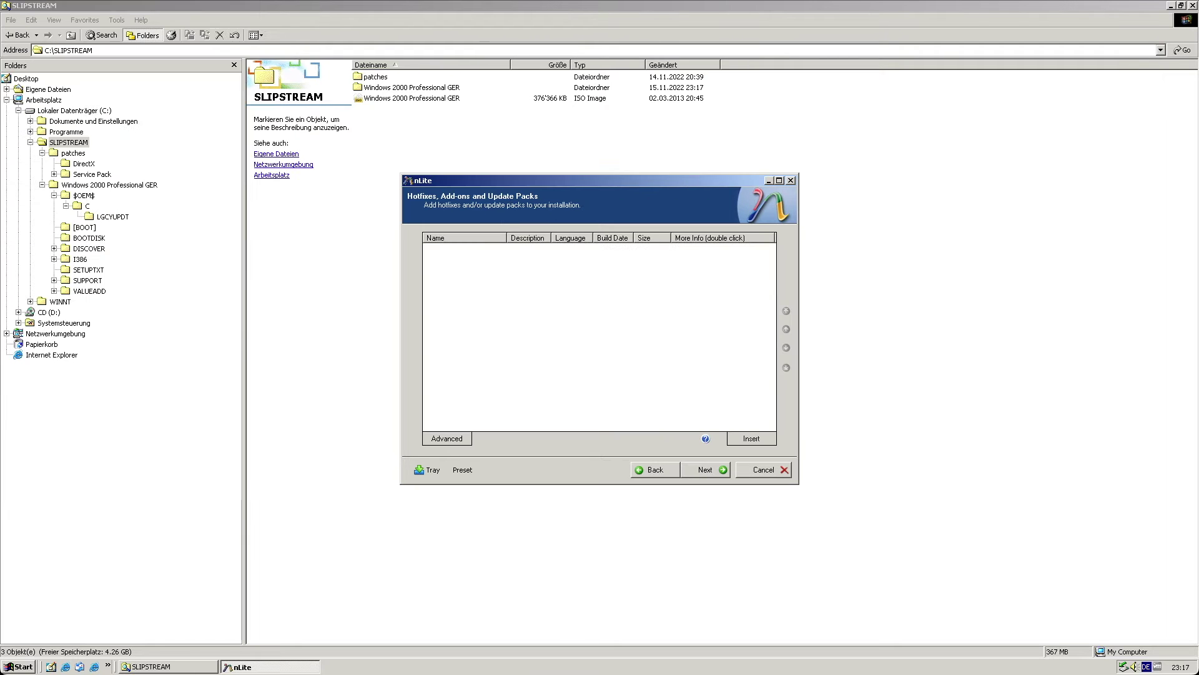
key("alt+i")
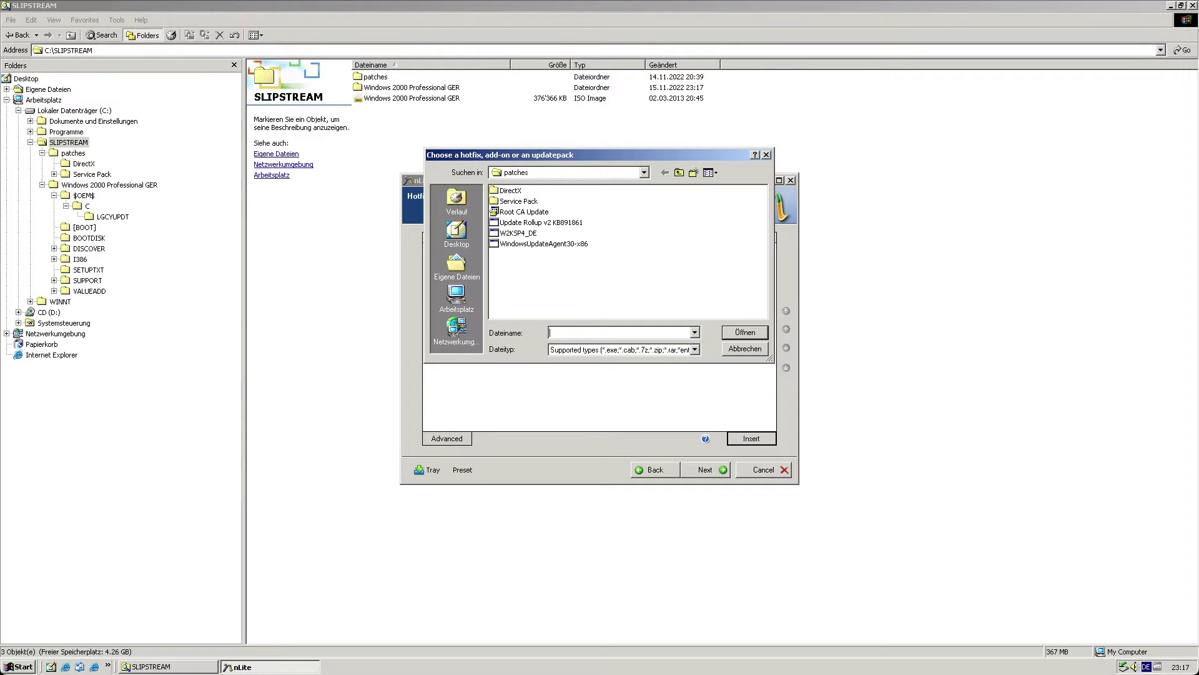
double_click(518, 201)
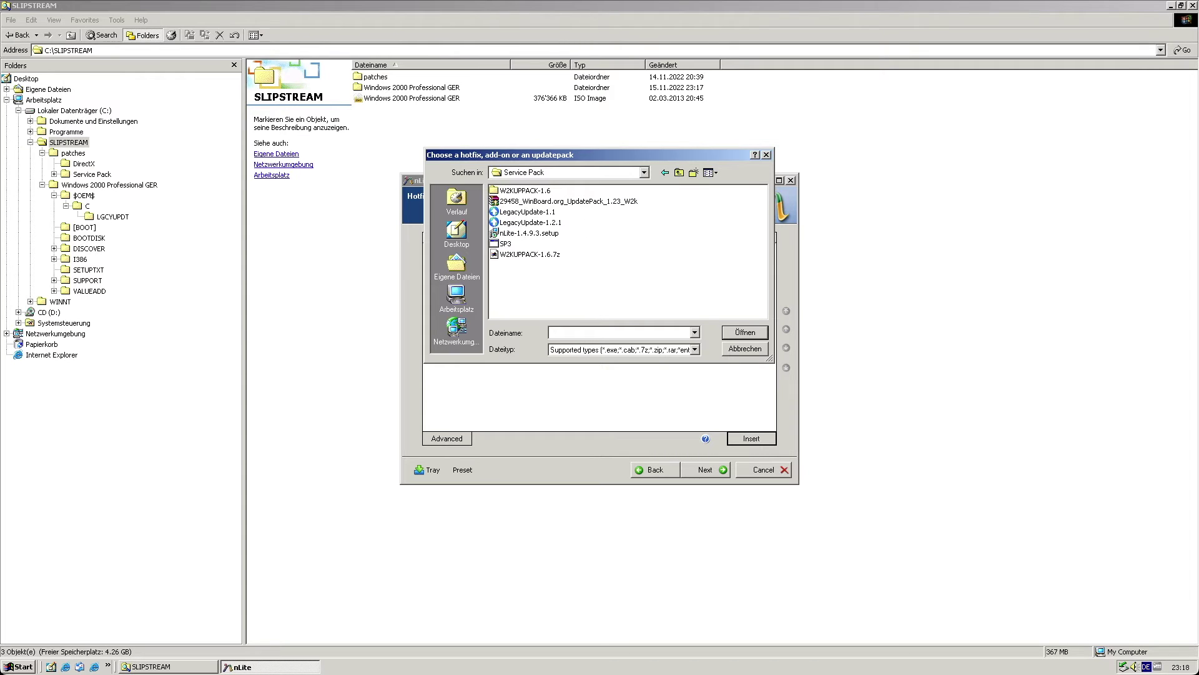
left_click(529, 255)
key("Return")
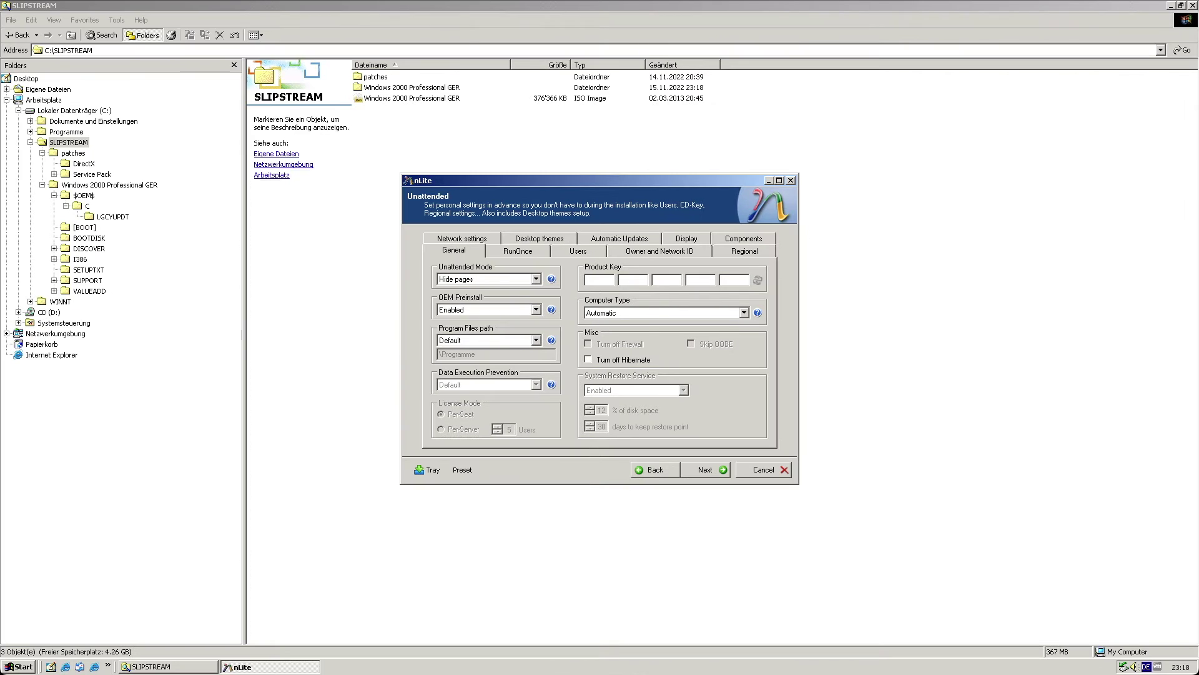
Keep OEM Preinstall Enabled and set language, localization and keyboard to Deutsch (Schweiz)
key("alt+Down")
key("Return")
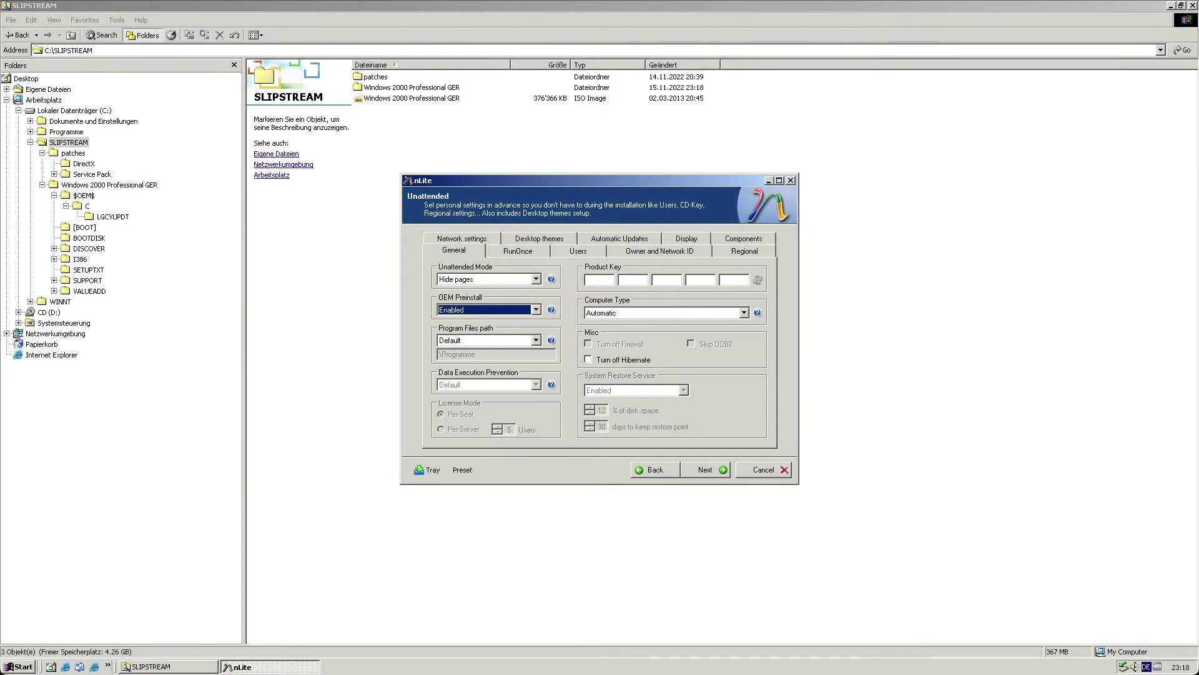
left_click(744, 250)
key("alt+Down")
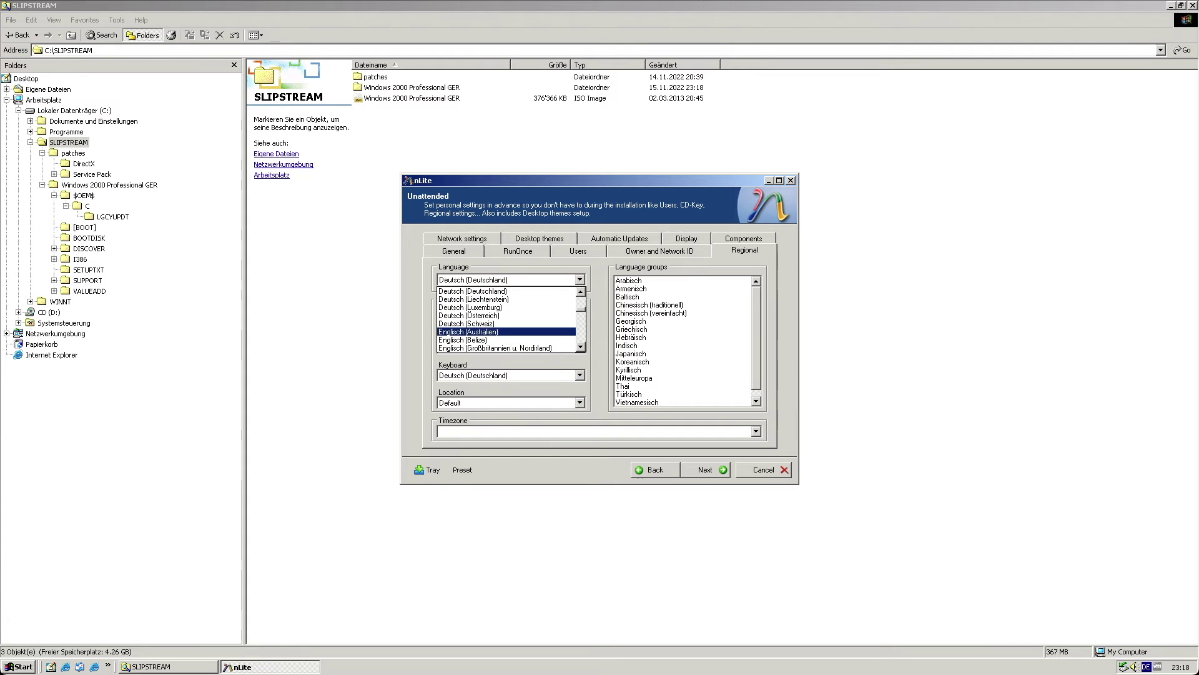
key("Down")
key("Return")
key("Tab")
key("alt+Down")
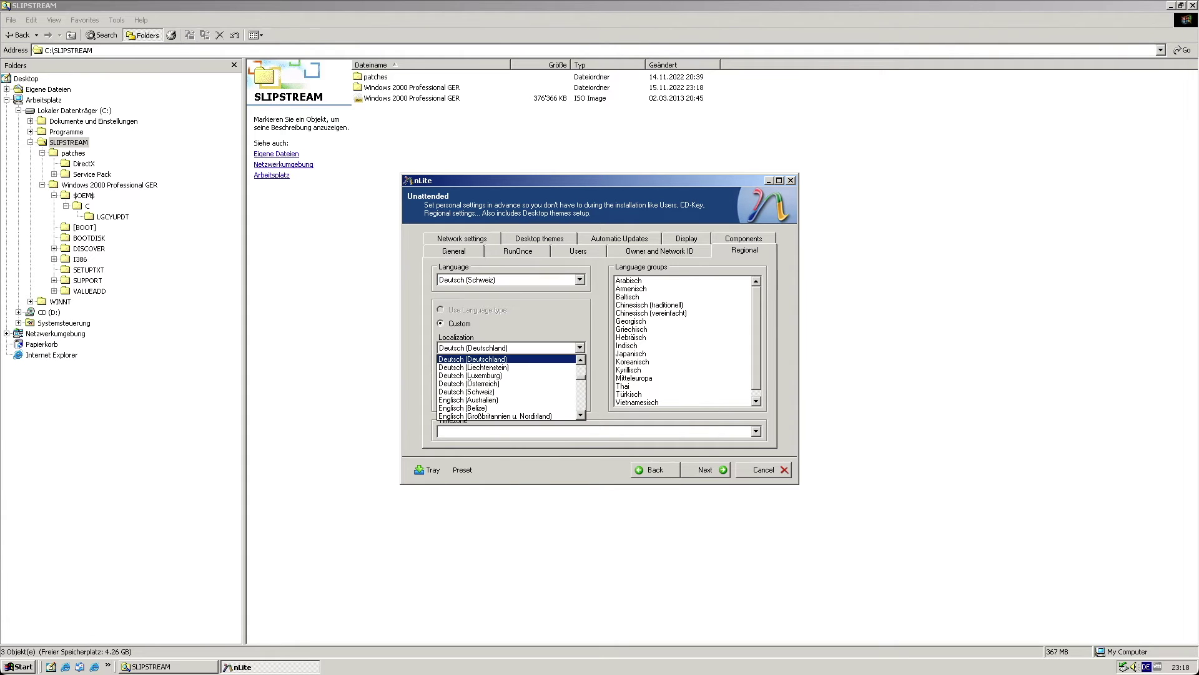
key("Down")
key("Down")
key("Down")
key("Down")
key("Return")
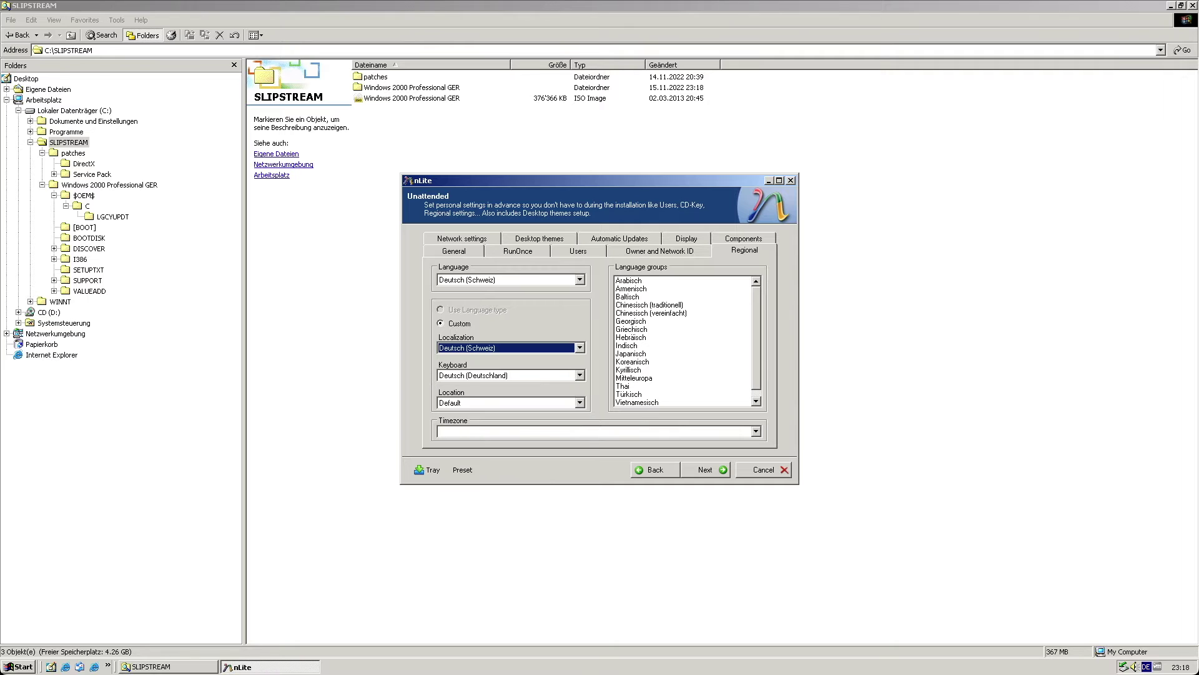
key("Tab")
key("alt+Down")
key("Down")
key("Down")
key("Return")
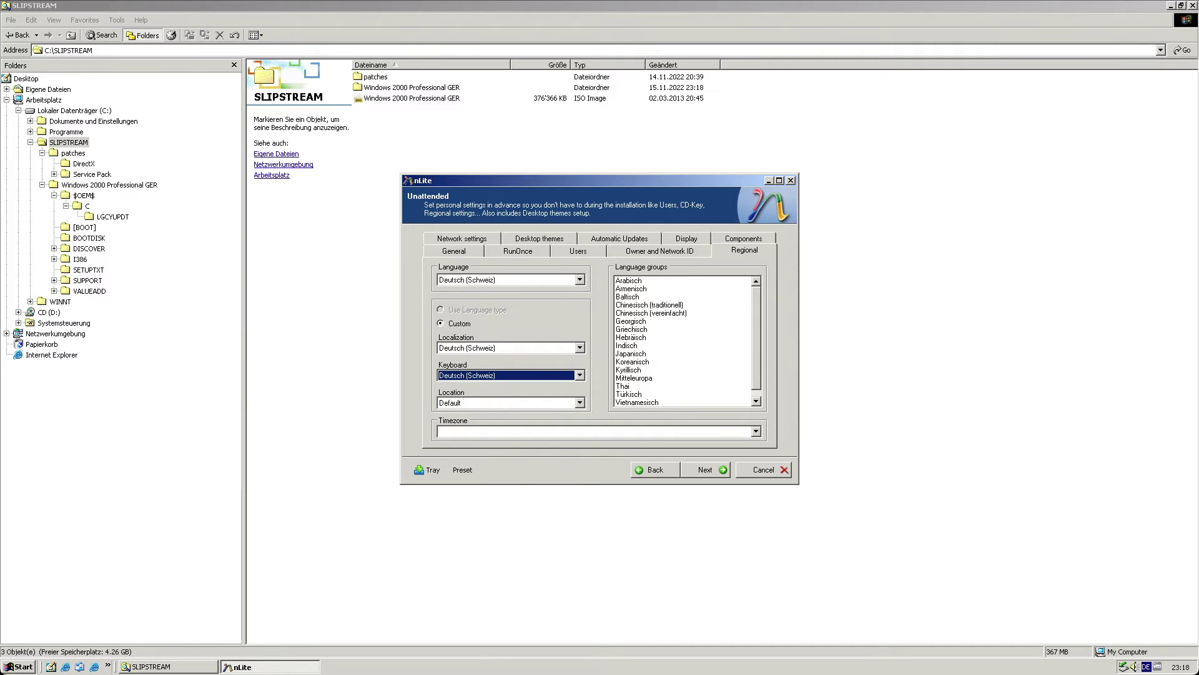
Leave the location at Default and process the customized installation
key("Tab")
key("alt+Down")
key("Return")
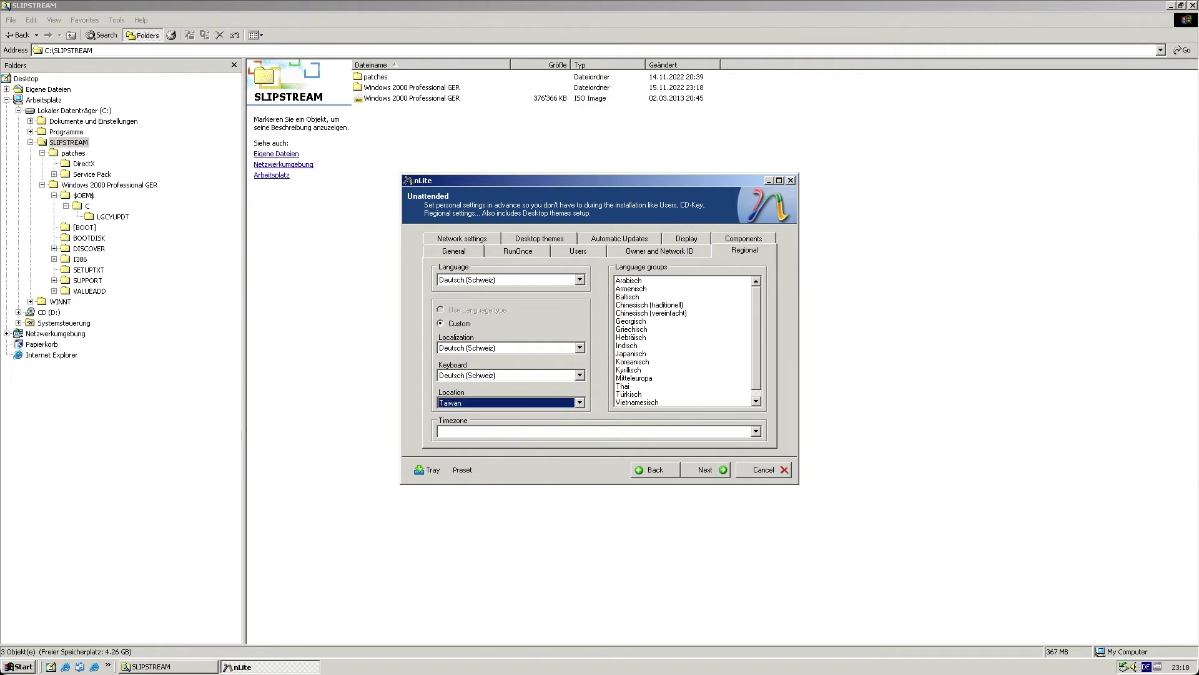
key("Return")
key("Return")
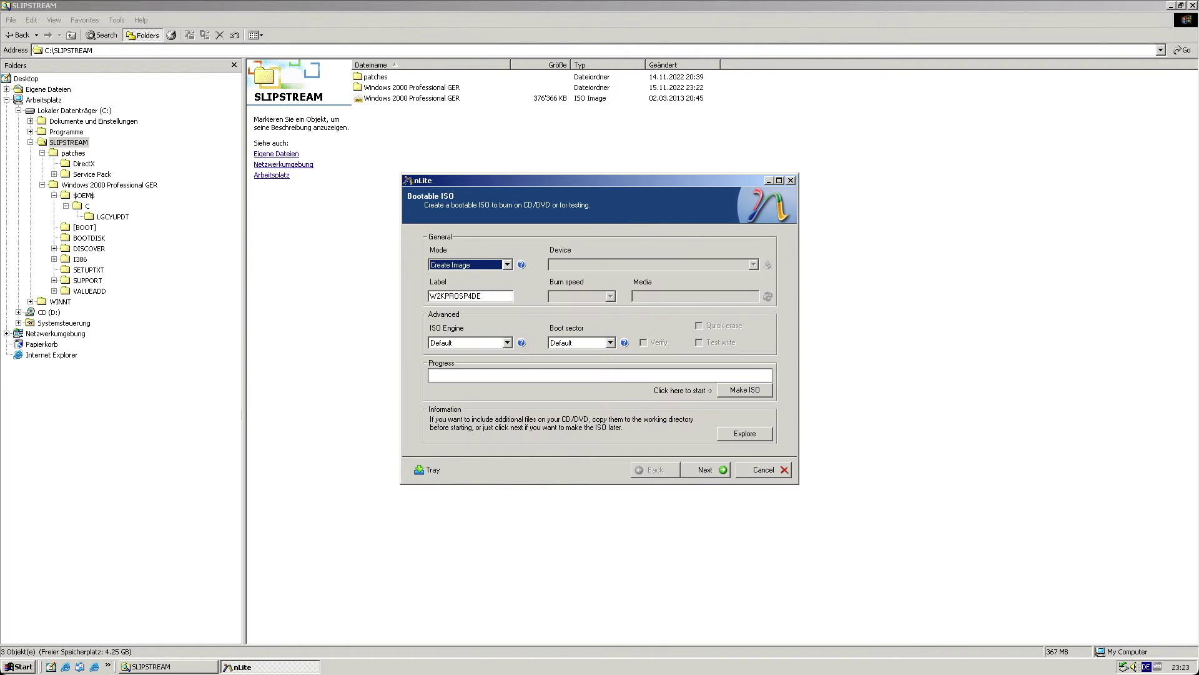
Save the bootable ISO in SLIPSTREAM as 'Windows 2000 Professional SP4+ GER'
left_click(745, 389)
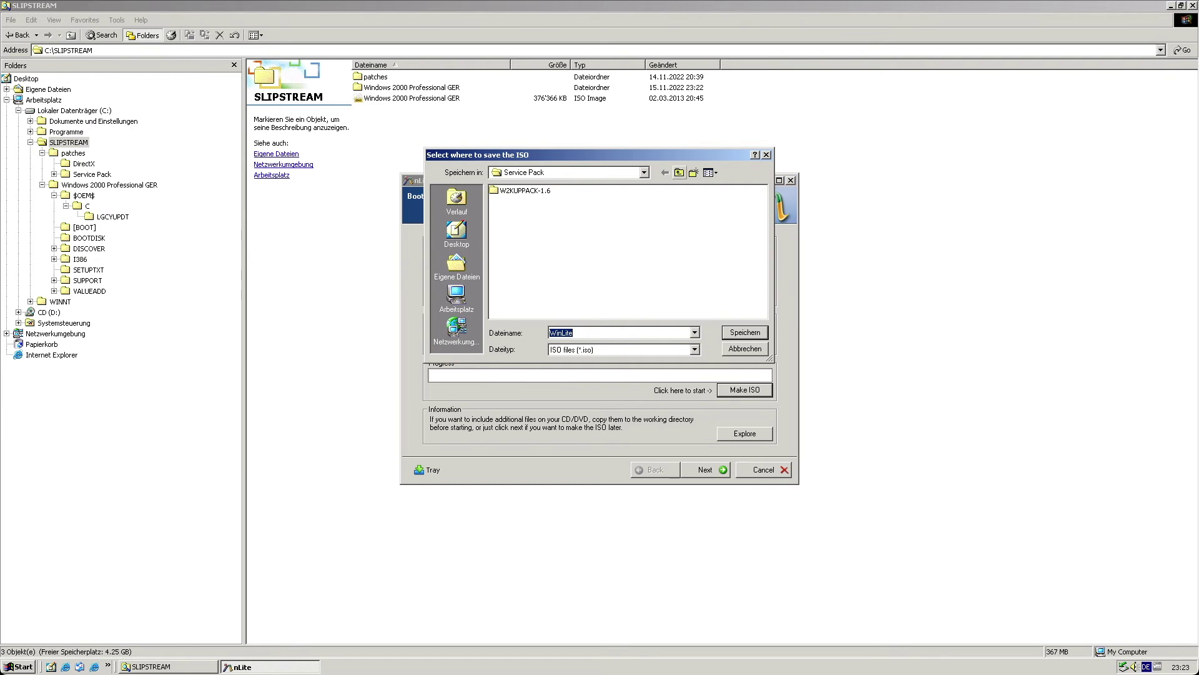
left_click(679, 172)
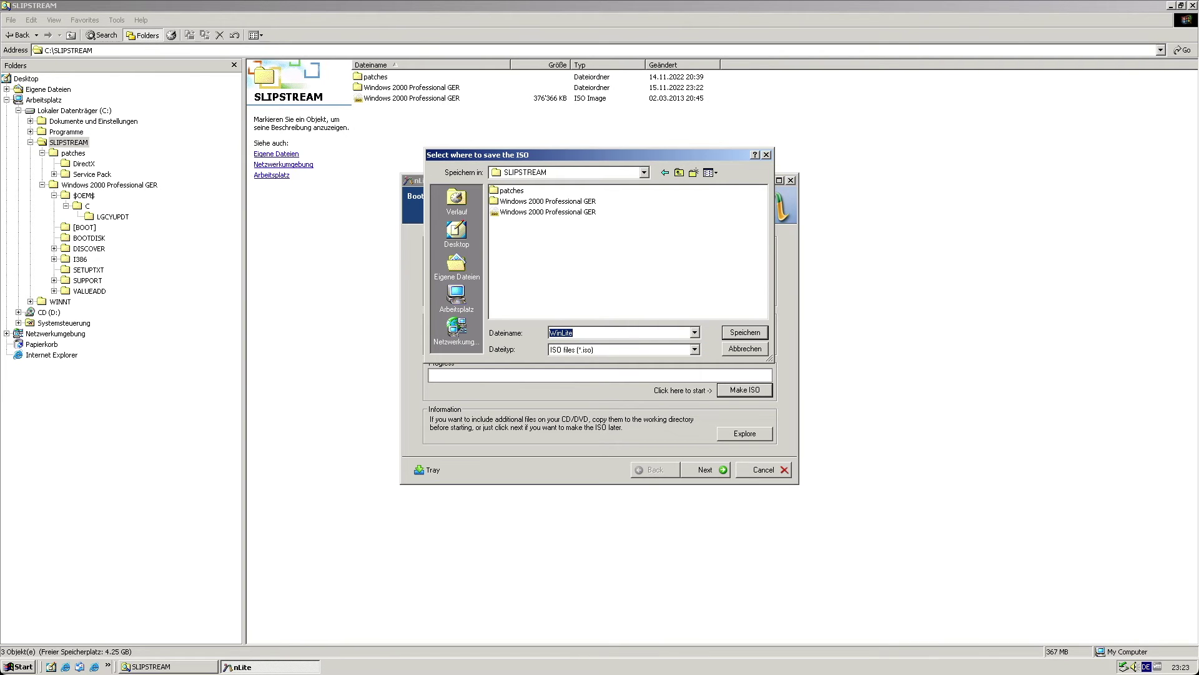
left_click(548, 211)
left_click(633, 331)
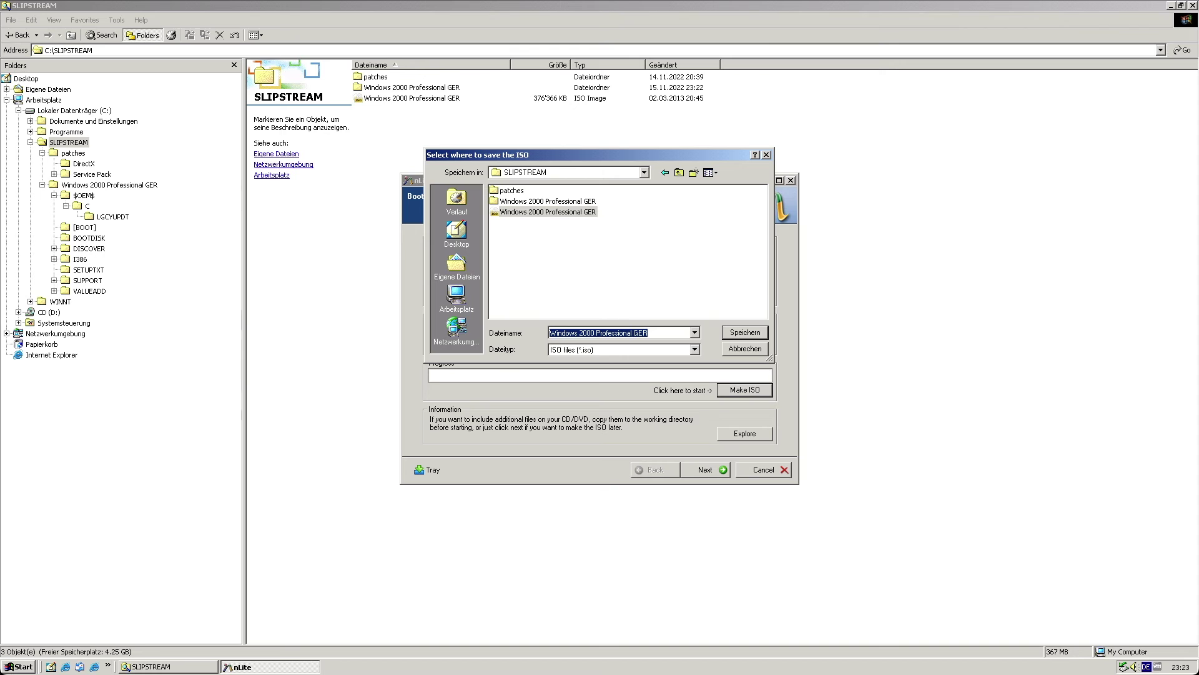
left_click(634, 332)
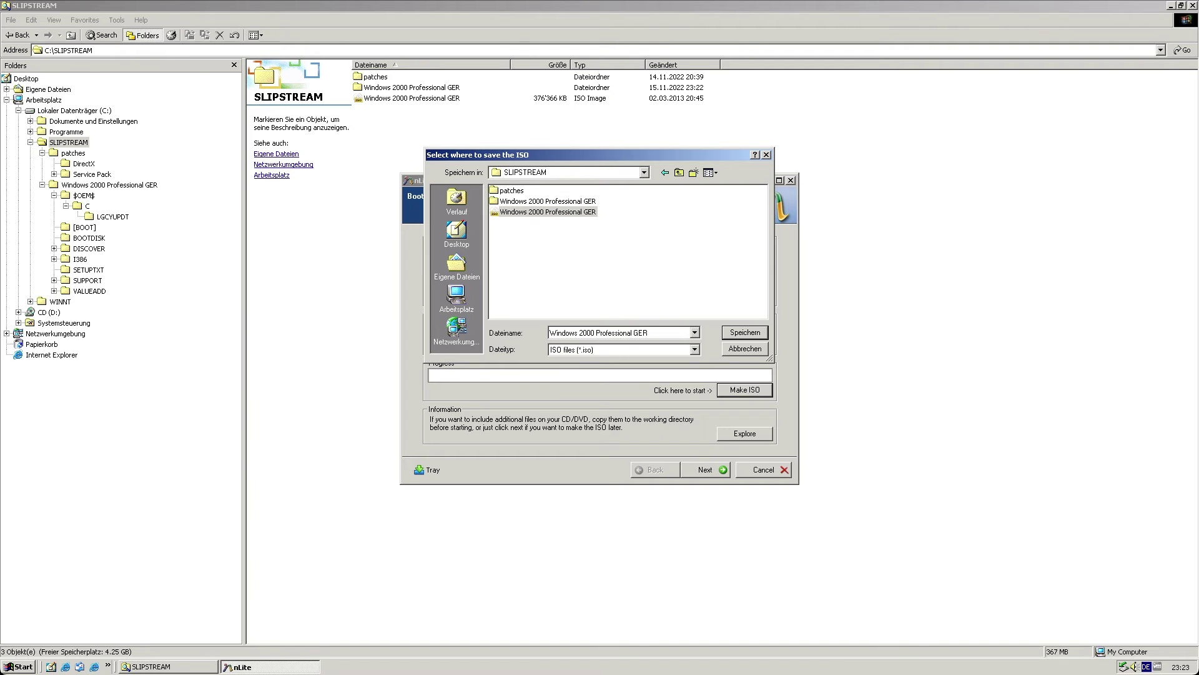
type("SP4+")
key("Return")
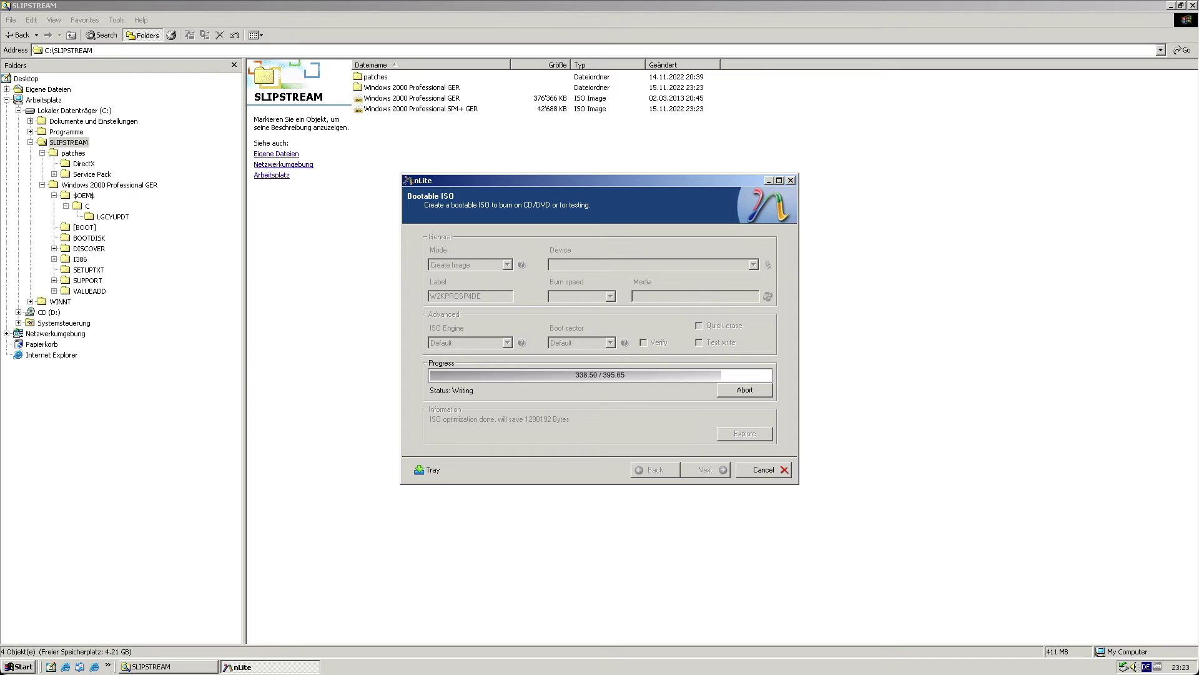
key("Return")
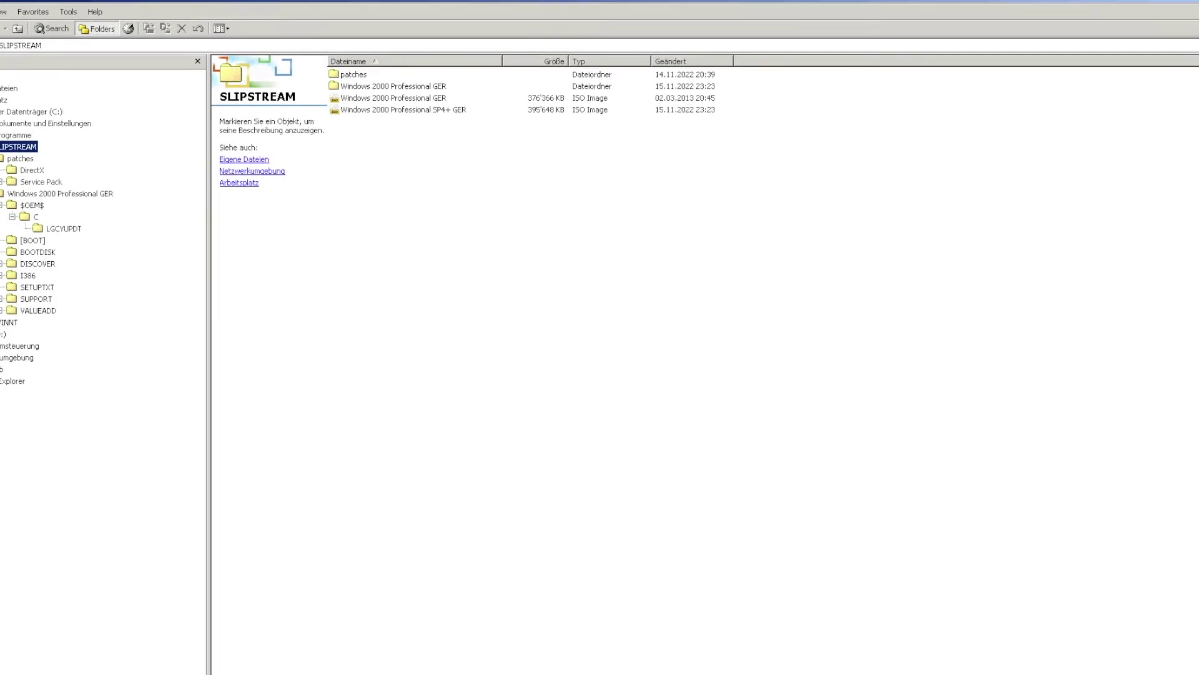